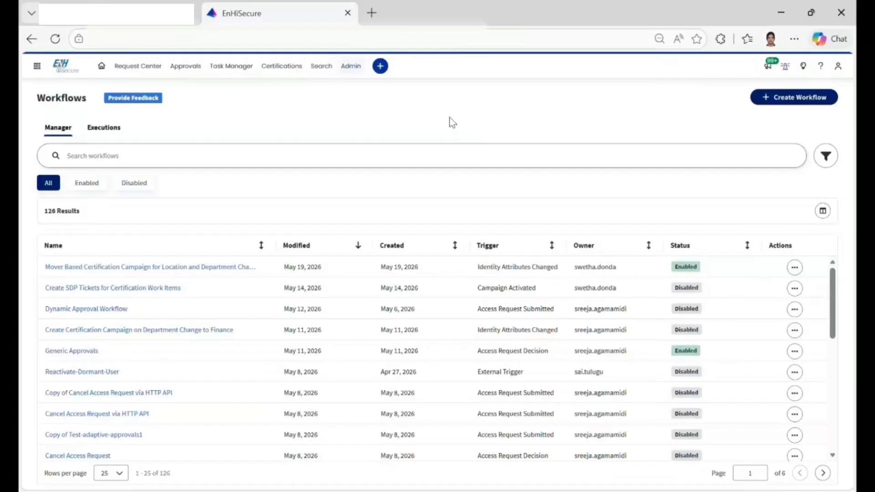
# Open the Dynamic Approval Workflow and inspect its Access Request Submitted trigger and Get Identity action.
pyautogui.click(84, 310)
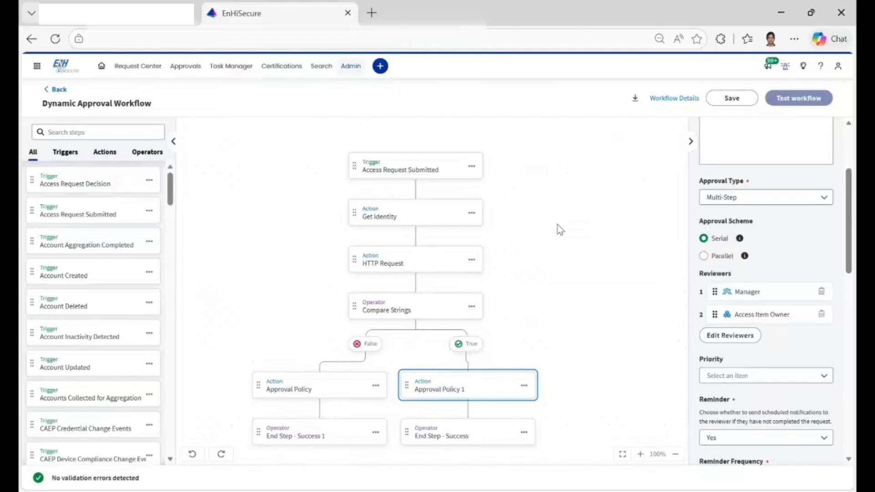
pyautogui.click(444, 178)
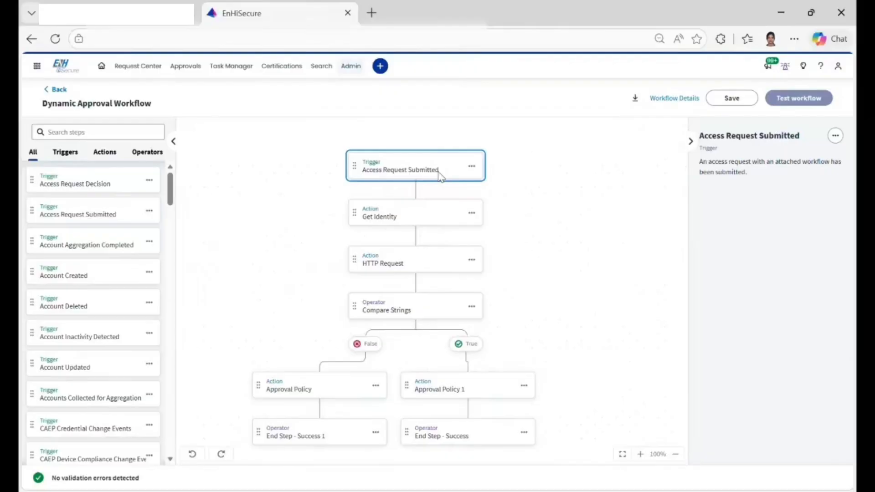
pyautogui.click(419, 222)
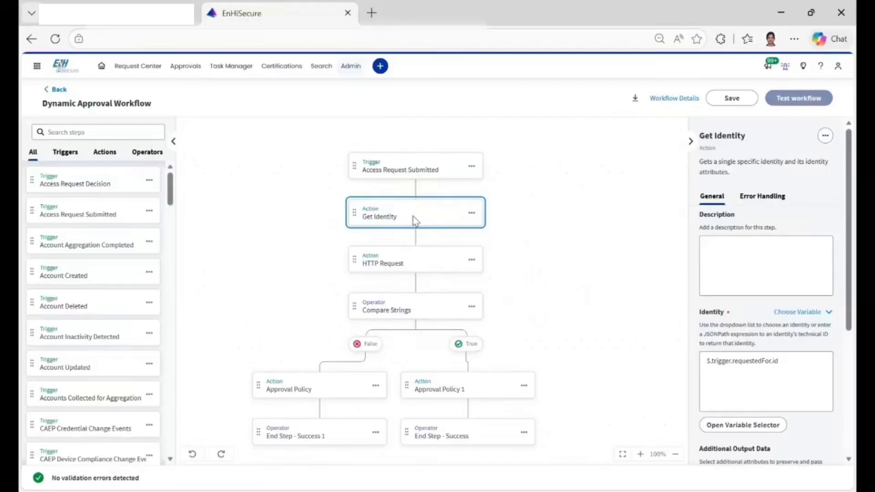
# Examine the HTTP Request action's authentication settings and the requested item ID variable at the end of its request URL.
pyautogui.click(416, 267)
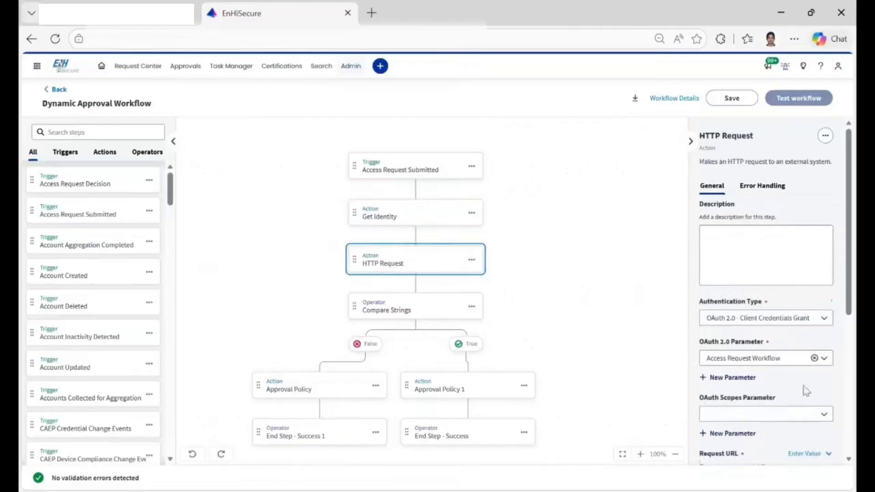
pyautogui.scroll(-3, 802, 391)
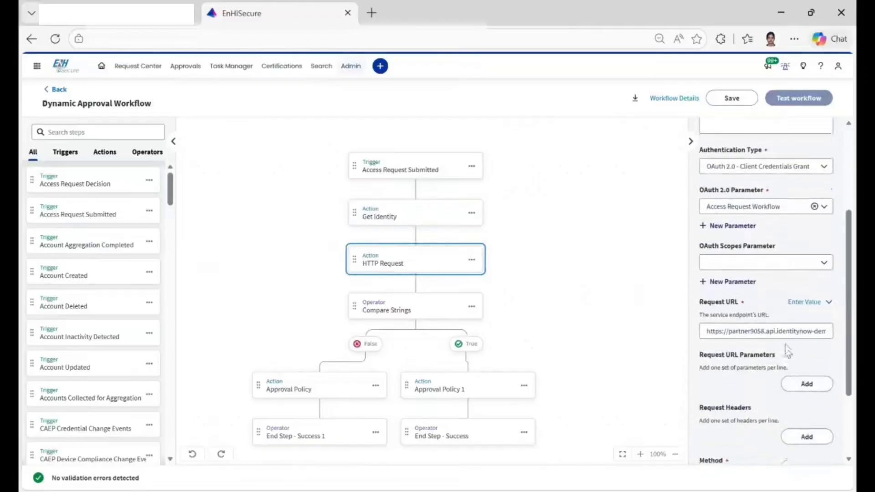
pyautogui.moveTo(793, 332); pyautogui.dragTo(845, 338)
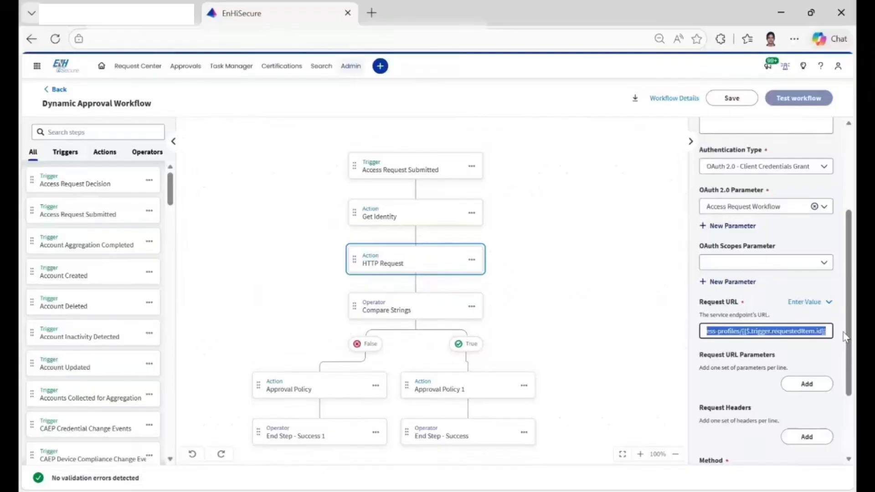
pyautogui.click(724, 339)
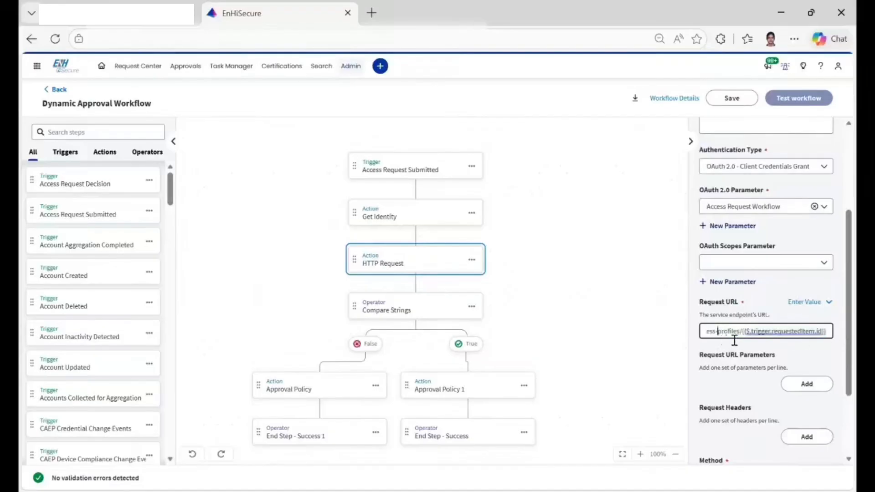
pyautogui.click(744, 339)
pyautogui.moveTo(746, 340); pyautogui.dragTo(837, 338)
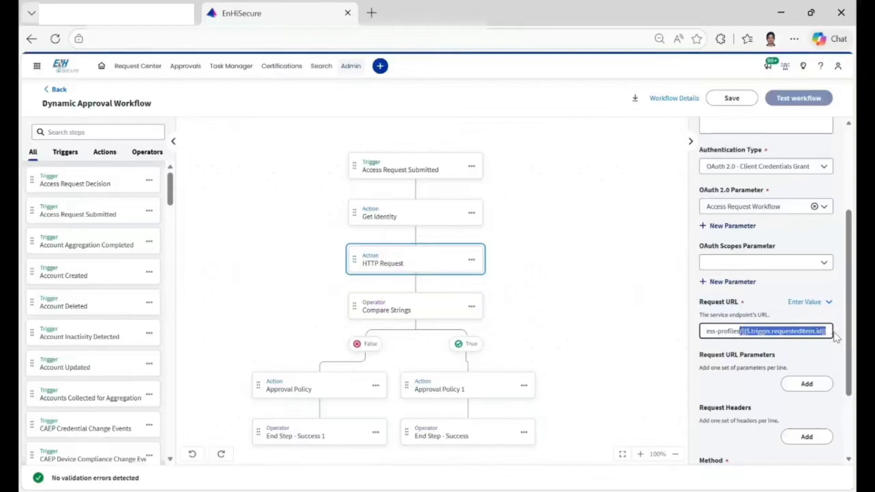
# Examine the two values and the comparison operator of the Compare Strings operator.
pyautogui.click(428, 308)
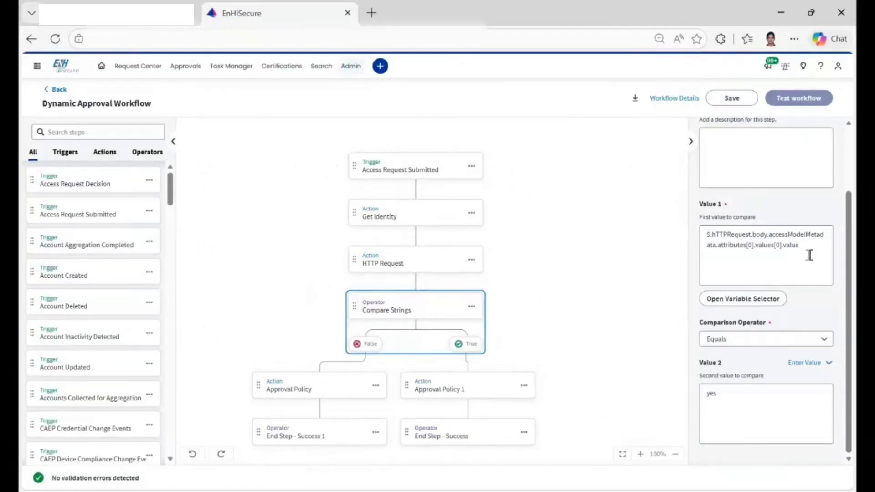
pyautogui.moveTo(808, 255); pyautogui.dragTo(712, 240)
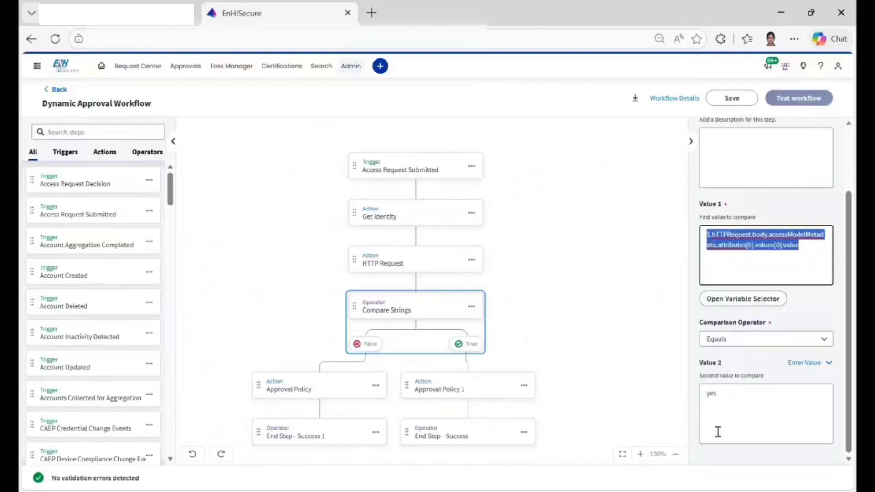
pyautogui.scroll(-2, 572, 366)
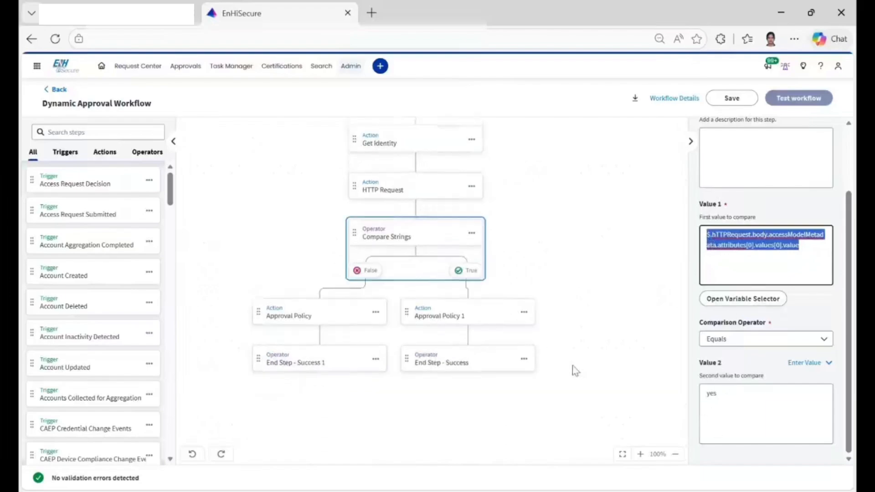
# Open the Approval Policy 1 action on the True branch and review its approval type, scheme and reviewers.
pyautogui.click(485, 321)
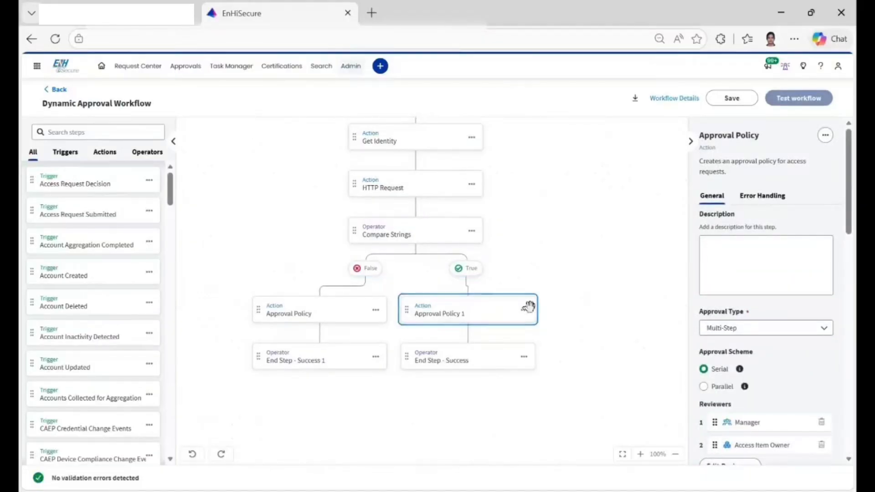
pyautogui.scroll(-4, 728, 315)
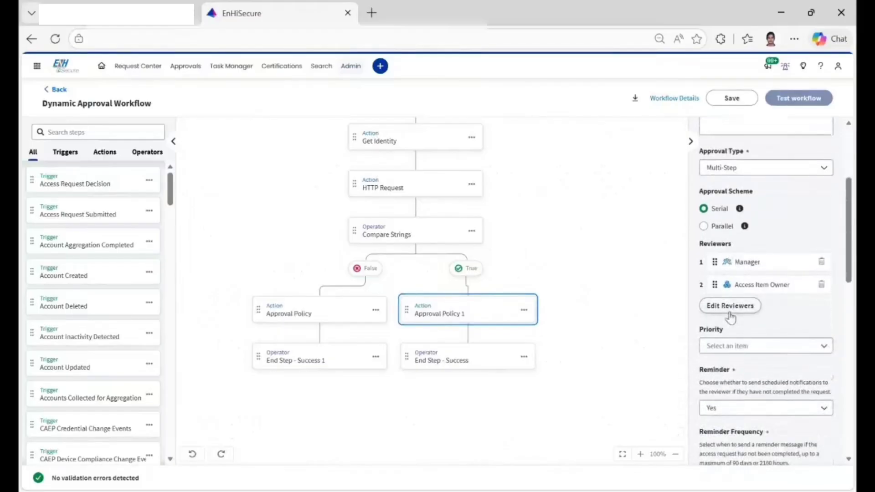
pyautogui.scroll(3, 731, 318)
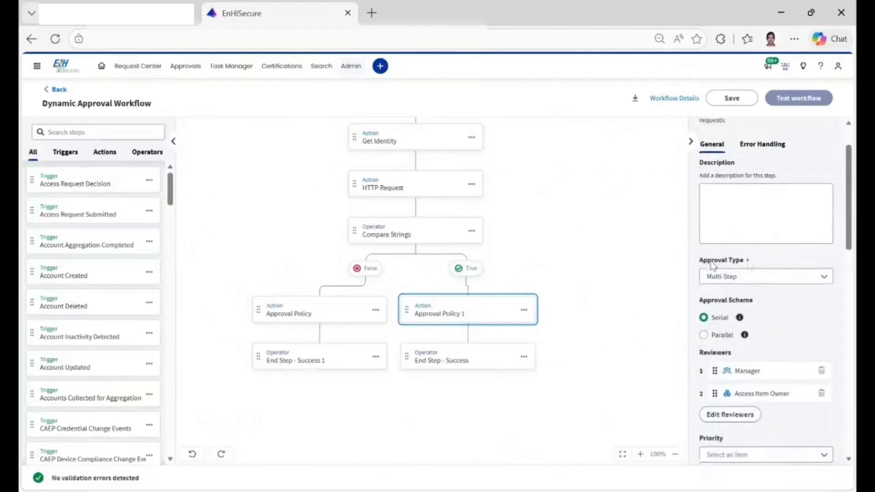
# Try the Single approval type for Approval Policy 1 and restore Multi-Step.
pyautogui.click(766, 281)
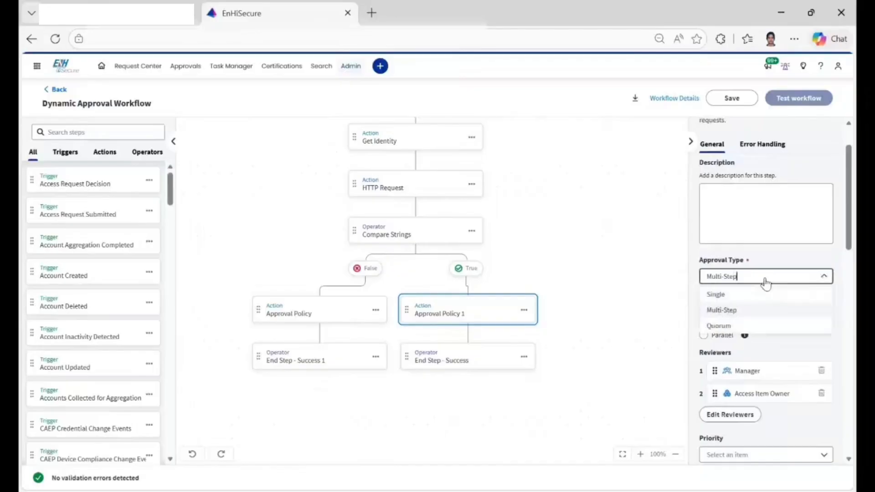
pyautogui.click(725, 299)
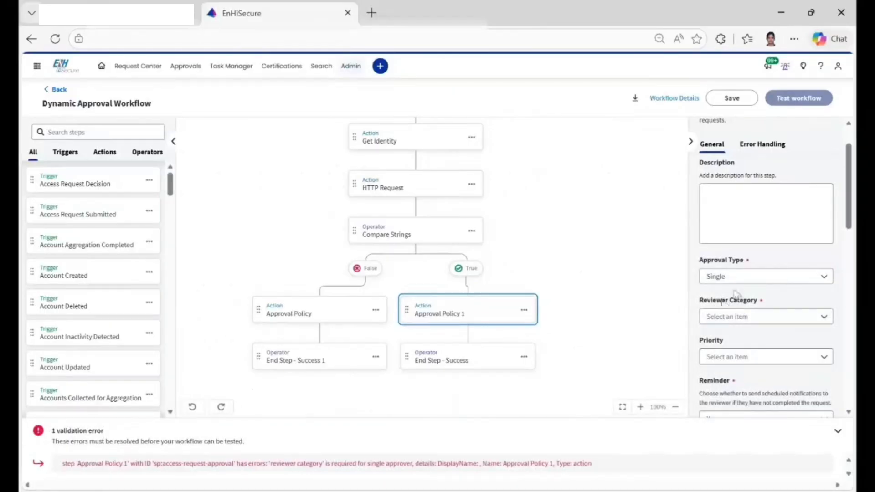
pyautogui.click(748, 279)
pyautogui.click(739, 311)
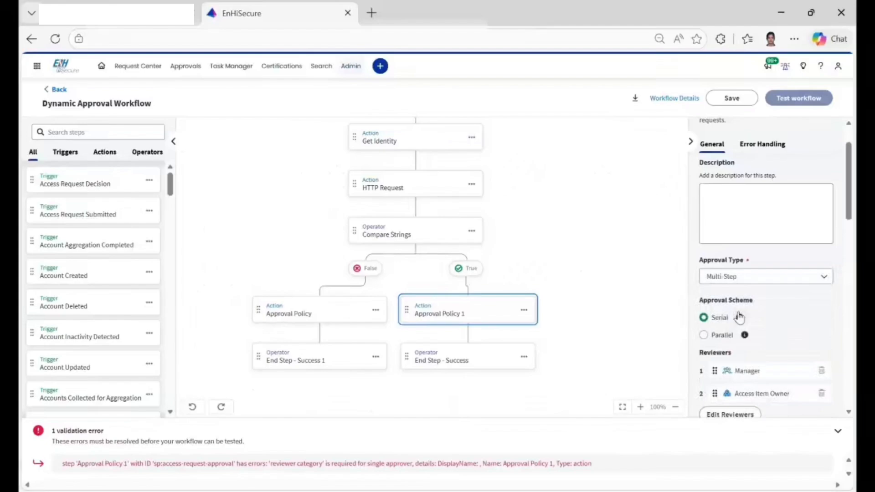
# Try the Quorum approval type for Approval Policy 1, and restore Multi-Step with the Serial approval scheme.
pyautogui.scroll(-1, 739, 319)
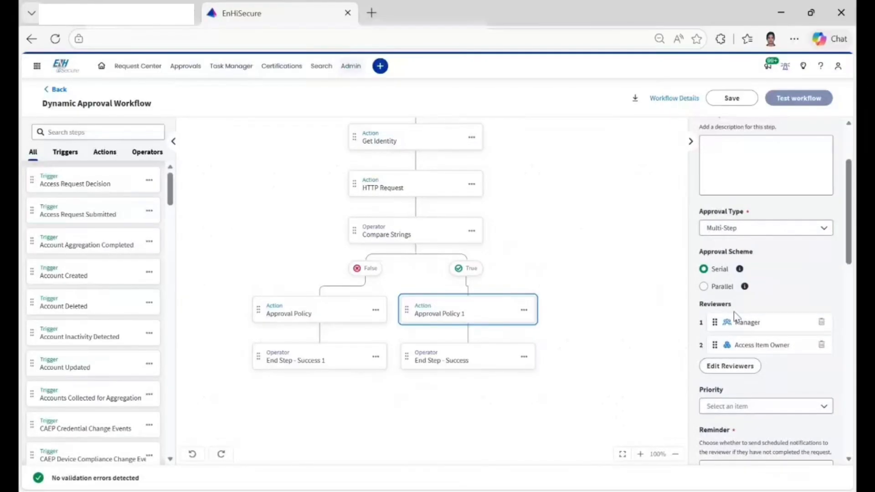
pyautogui.scroll(-2, 734, 313)
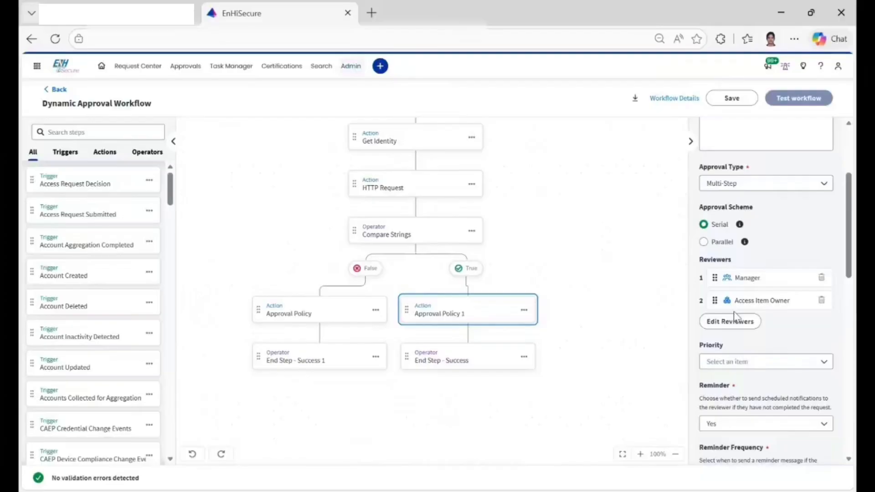
pyautogui.click(789, 187)
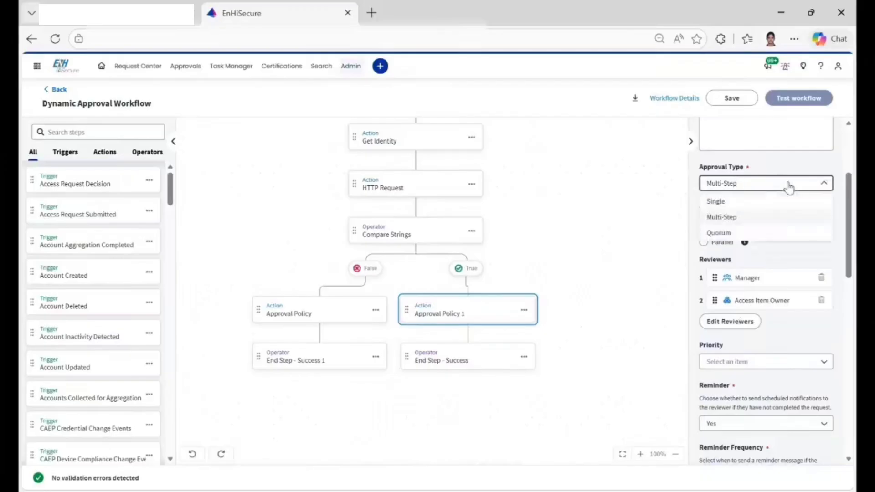
pyautogui.click(770, 235)
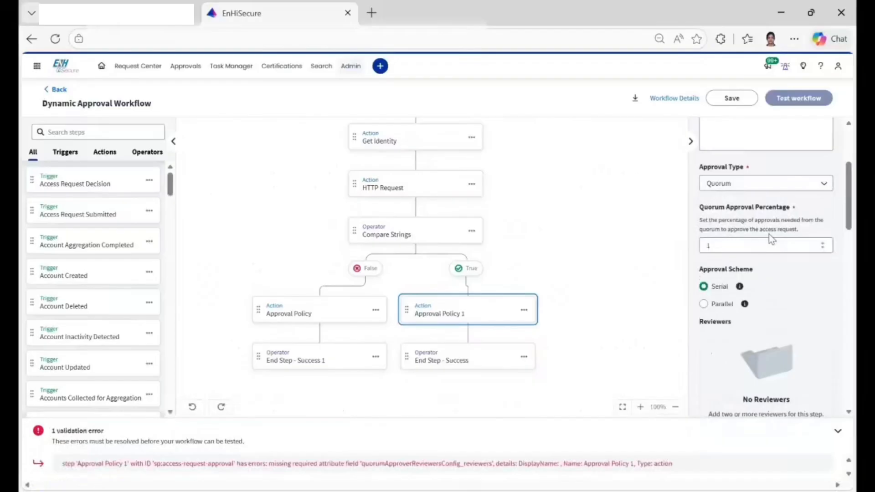
pyautogui.scroll(-1, 771, 239)
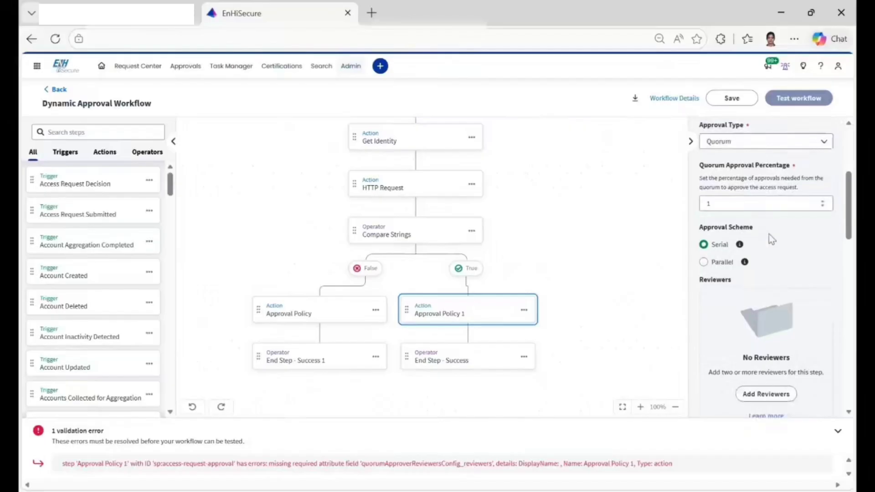
pyautogui.click(747, 142)
pyautogui.click(723, 176)
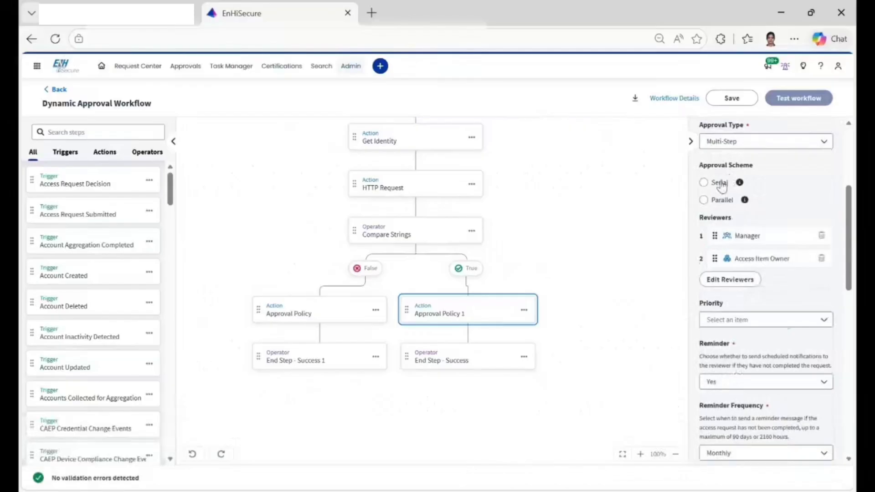
pyautogui.click(721, 185)
# Review the available priority levels for Approval Policy 1 without choosing one.
pyautogui.scroll(-3, 763, 324)
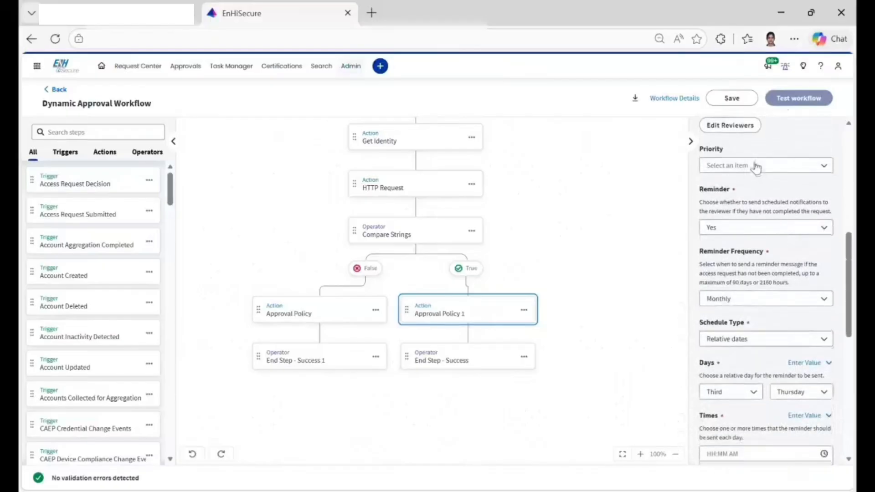
pyautogui.click(754, 170)
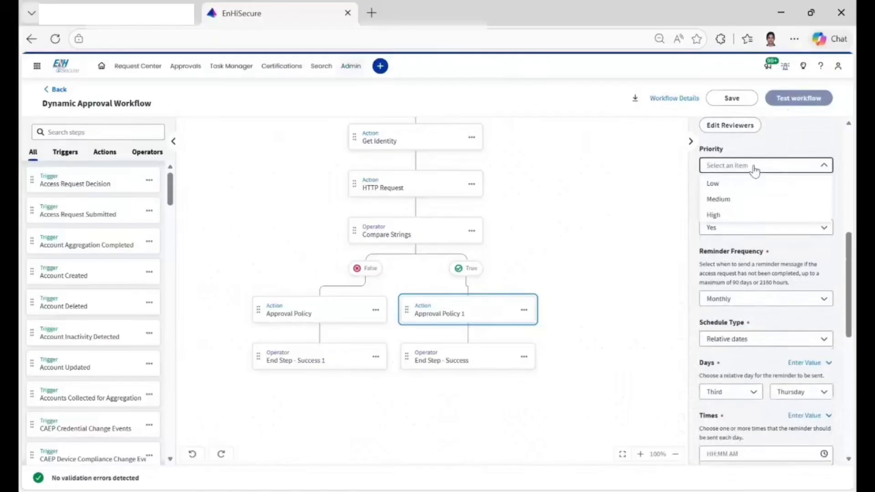
pyautogui.click(749, 249)
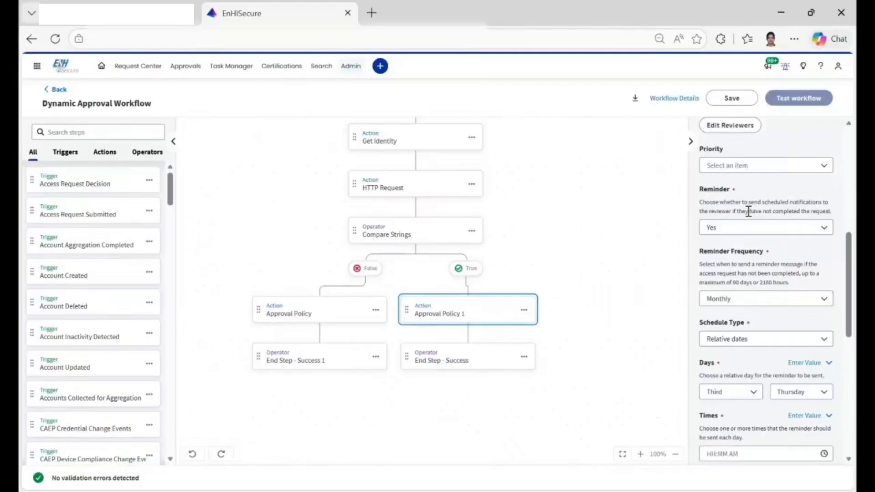
# Try the By date schedule type for the monthly reminder and restore Relative dates.
pyautogui.scroll(-1, 781, 236)
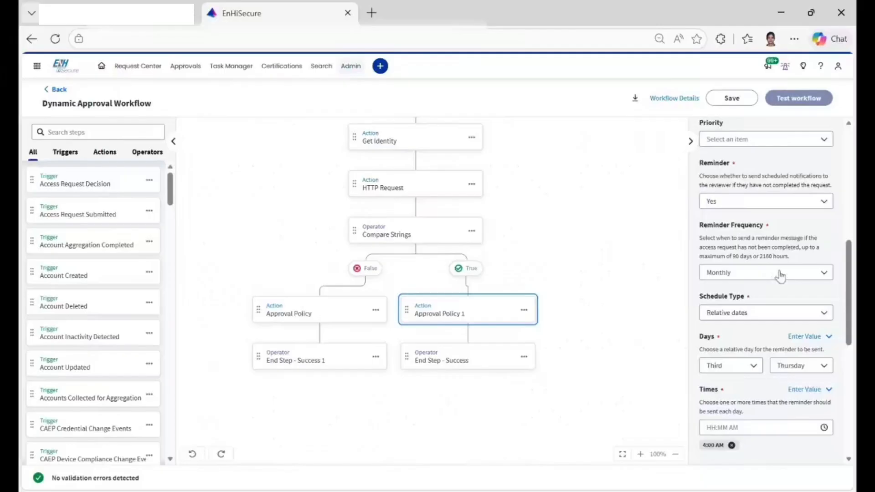
pyautogui.scroll(-1, 781, 276)
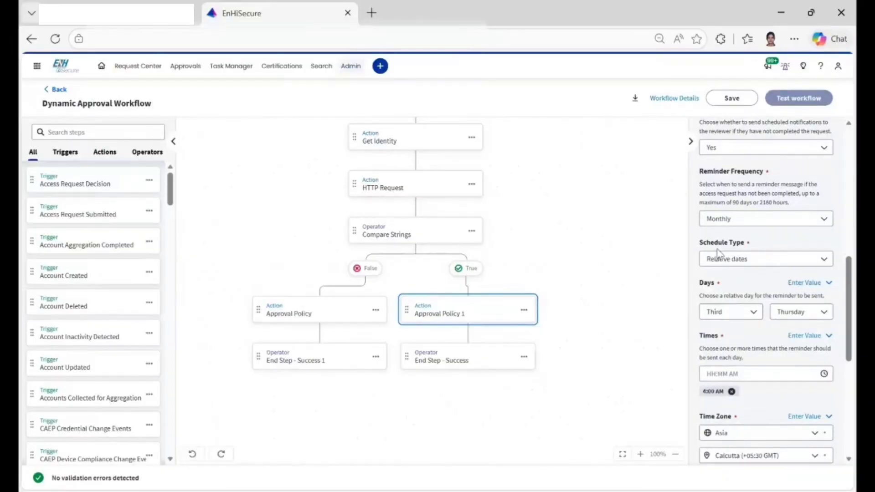
pyautogui.click(772, 261)
pyautogui.click(732, 277)
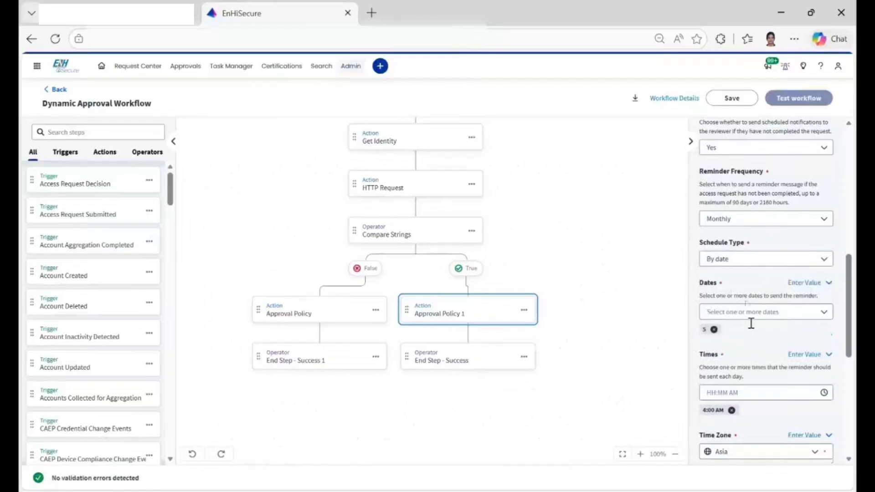
pyautogui.click(741, 259)
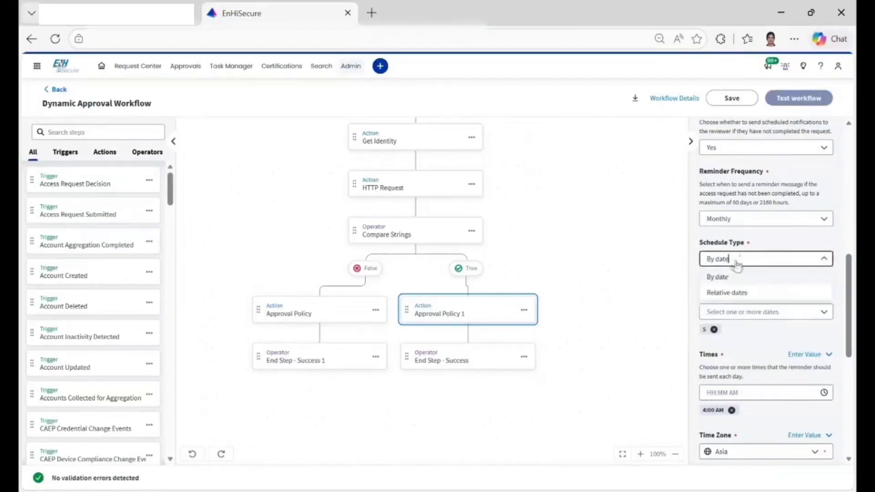
pyautogui.click(725, 294)
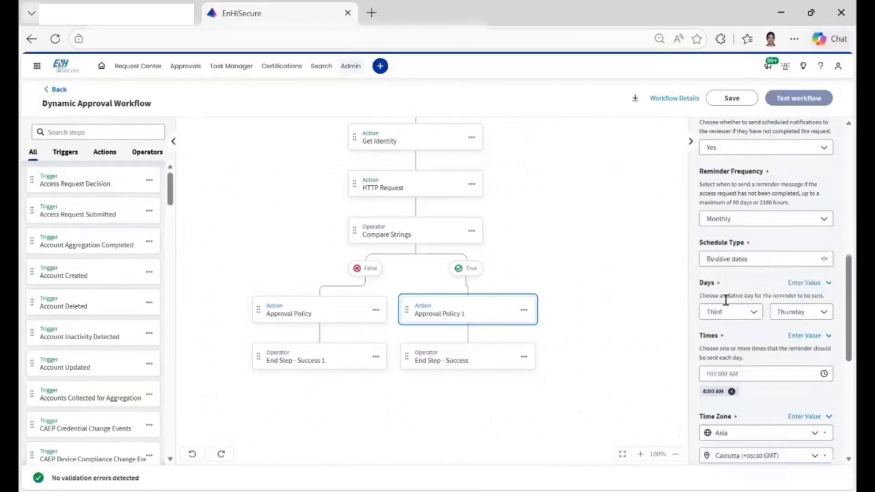
# Set the monthly reminder's relative day to the Fourth Tuesday.
pyautogui.click(740, 319)
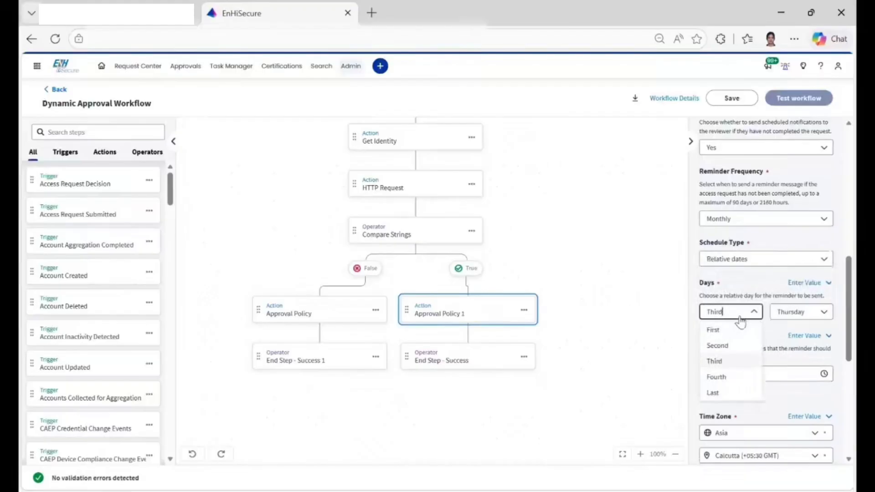
pyautogui.click(731, 332)
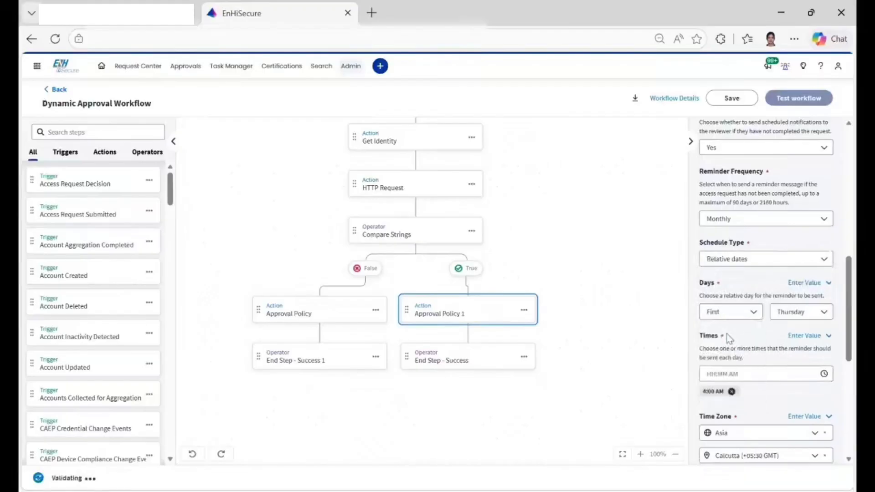
pyautogui.click(750, 316)
pyautogui.click(735, 382)
pyautogui.click(811, 317)
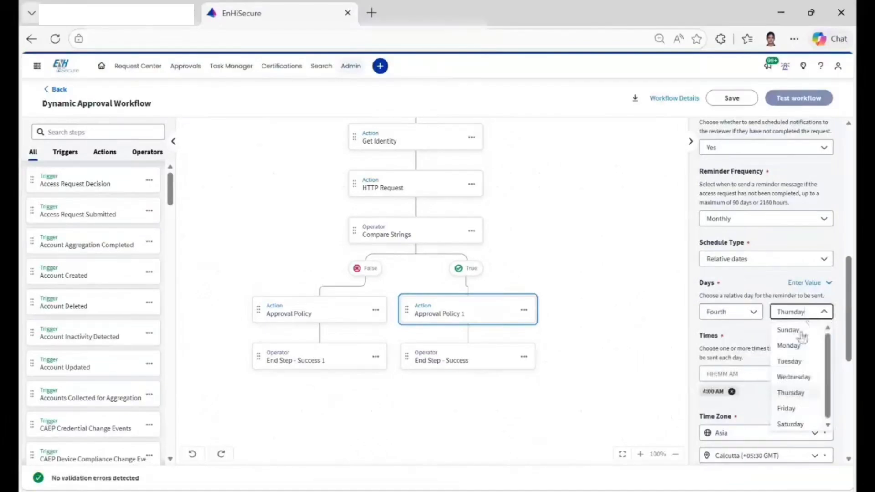
pyautogui.click(800, 362)
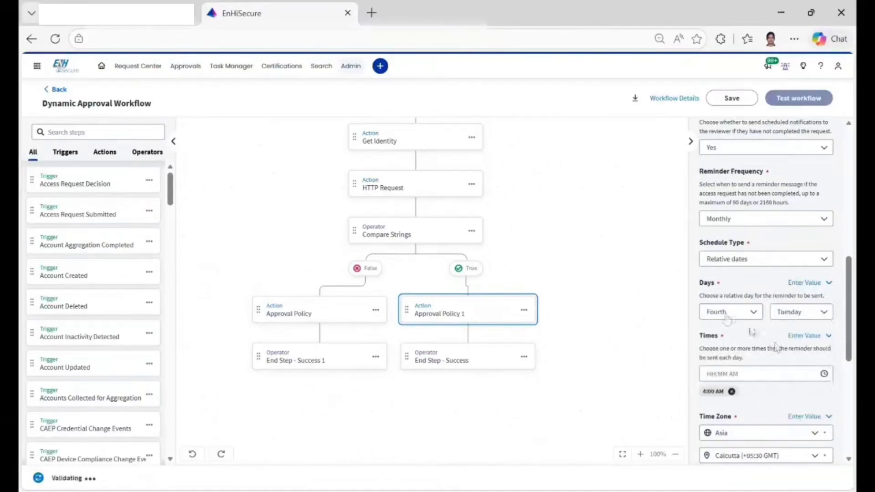
# Set the schedule type of Approval Policy 1's monthly reminder to By date.
pyautogui.click(753, 269)
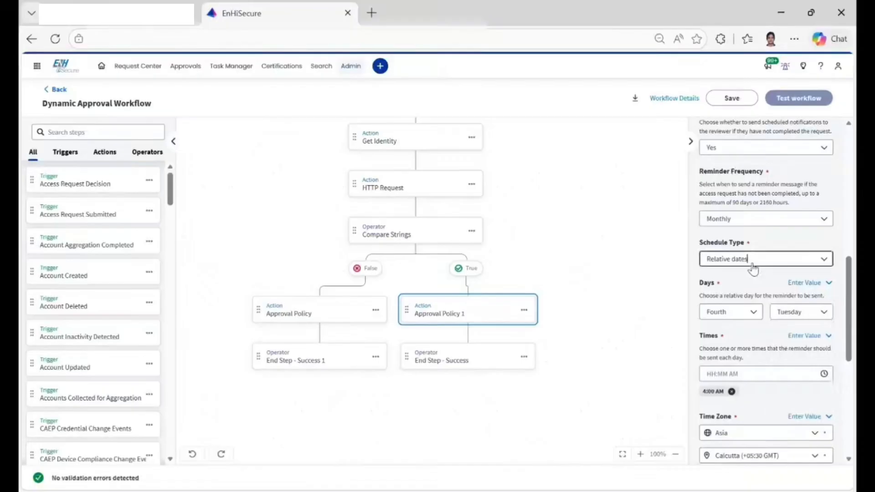
pyautogui.click(734, 279)
pyautogui.scroll(-3, 742, 321)
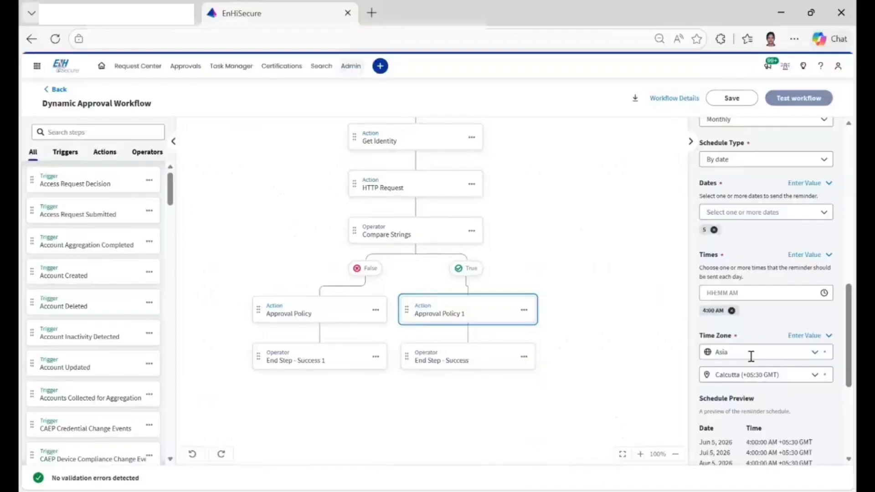
# Examine the Compare Strings operator, the approval policies on its True and False branches, and both success end steps.
pyautogui.click(435, 236)
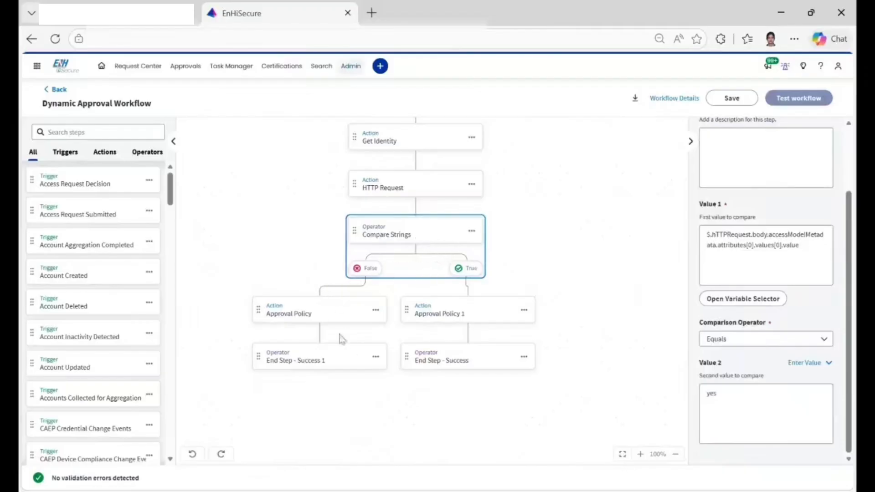
pyautogui.click(323, 317)
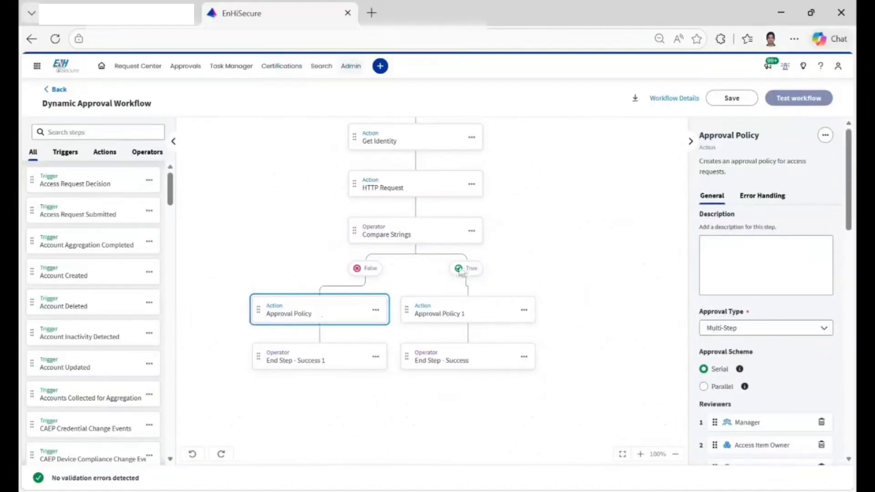
pyautogui.scroll(-3, 838, 334)
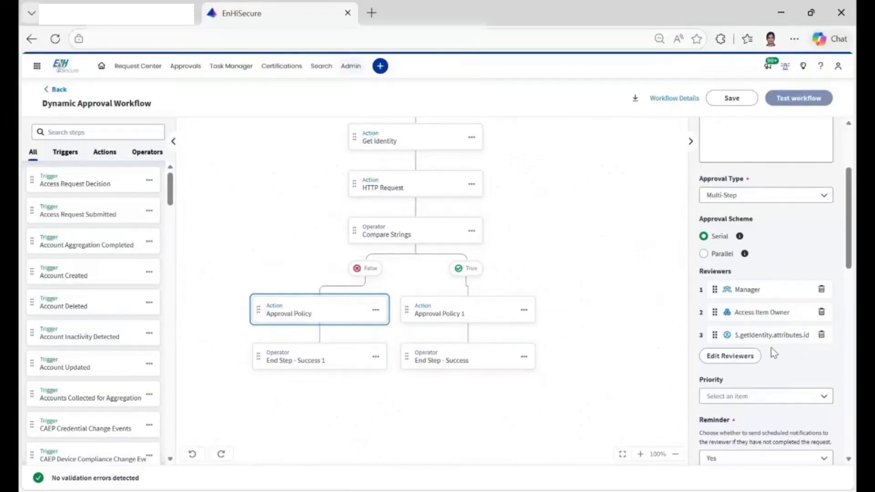
pyautogui.click(340, 367)
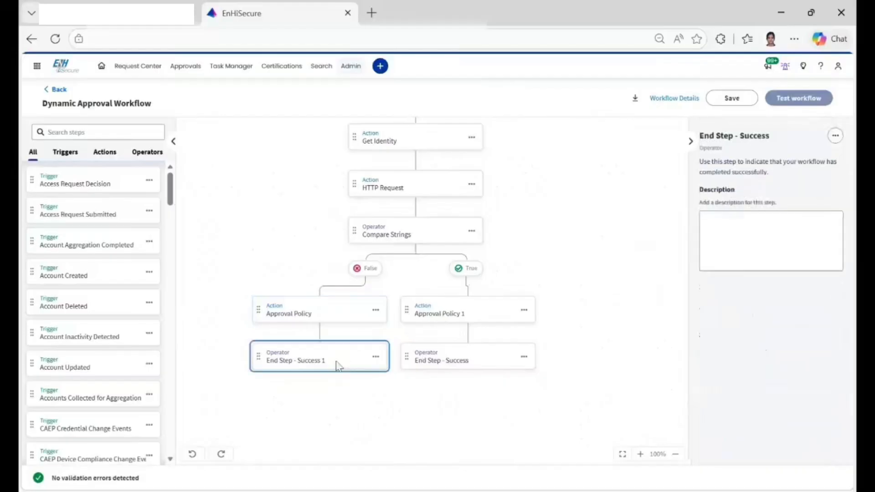
pyautogui.click(437, 364)
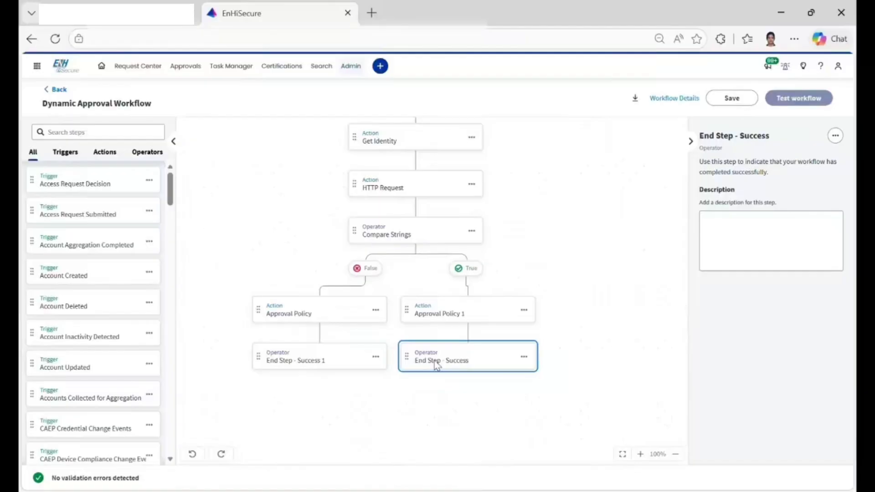
pyautogui.click(485, 321)
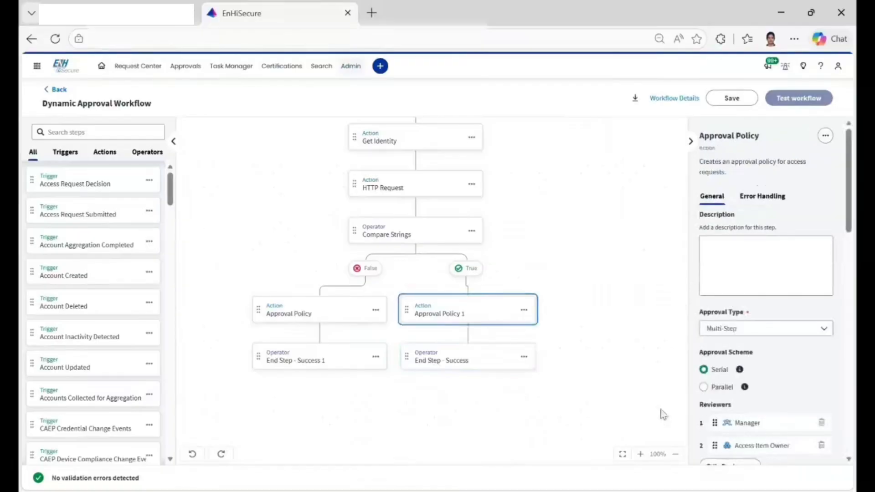
pyautogui.click(340, 314)
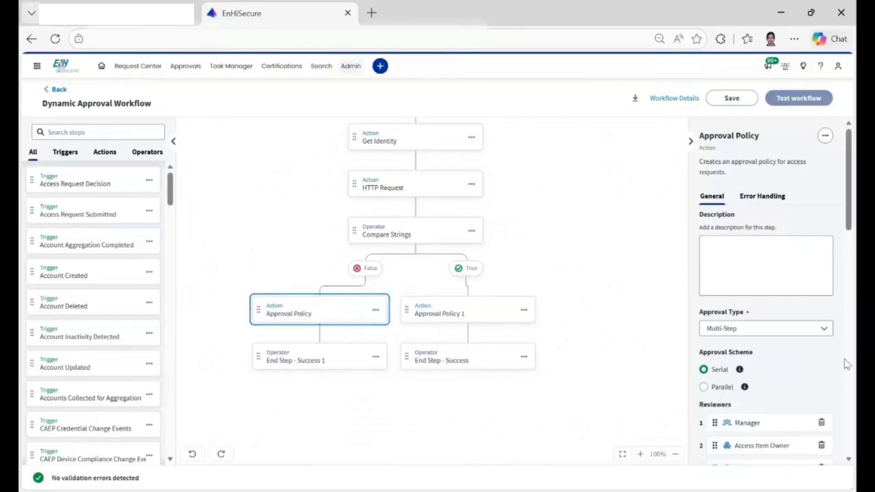
pyautogui.scroll(-3, 845, 359)
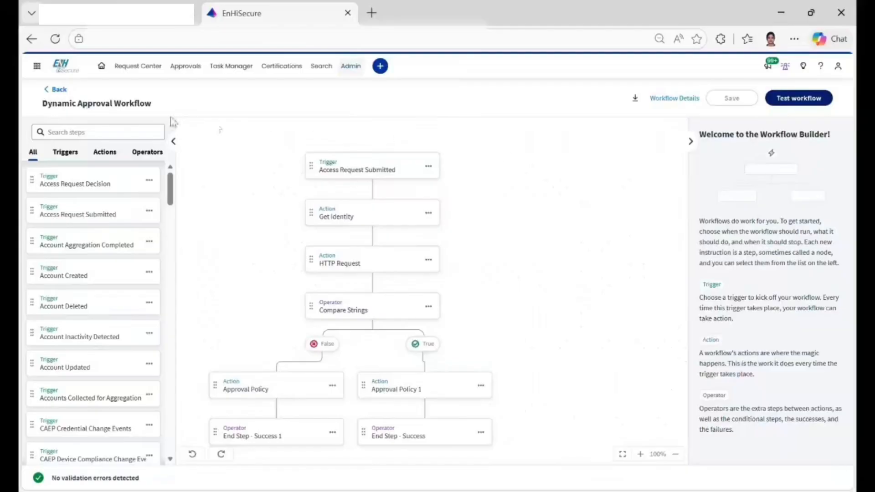
# Return to the workflows list and enable the Dynamic Approval Workflow.
pyautogui.click(59, 89)
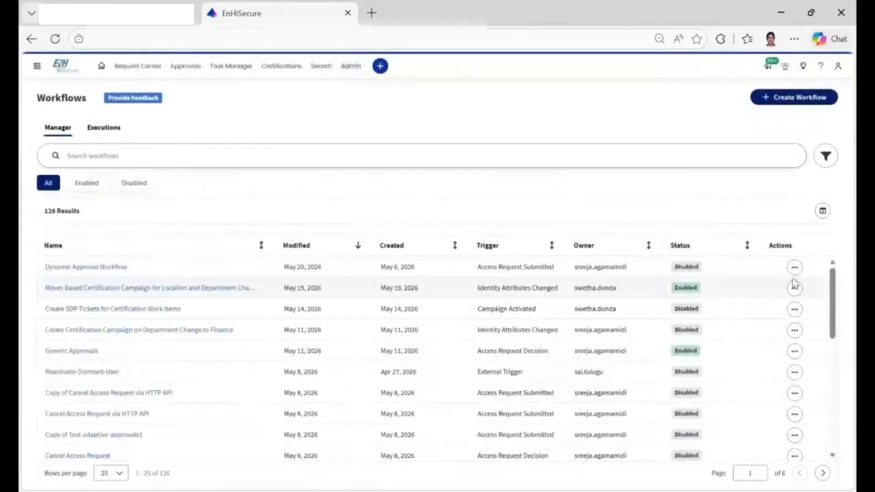
pyautogui.click(795, 268)
pyautogui.click(747, 316)
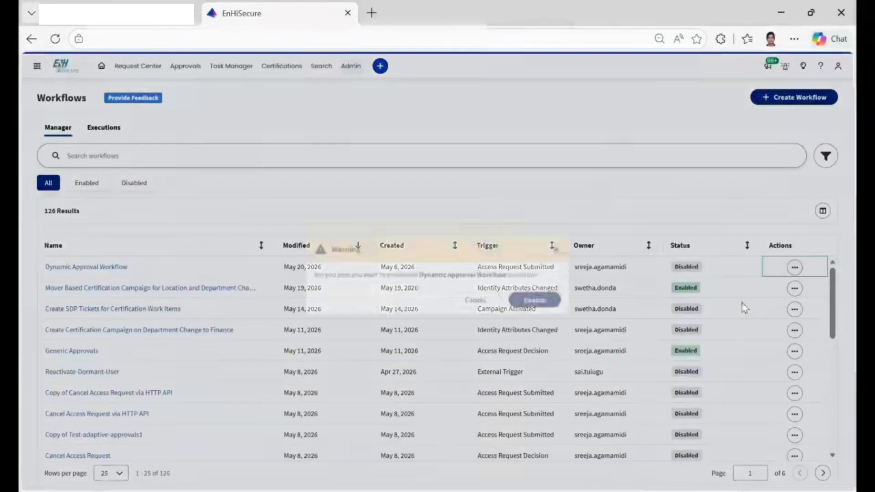
pyautogui.click(533, 298)
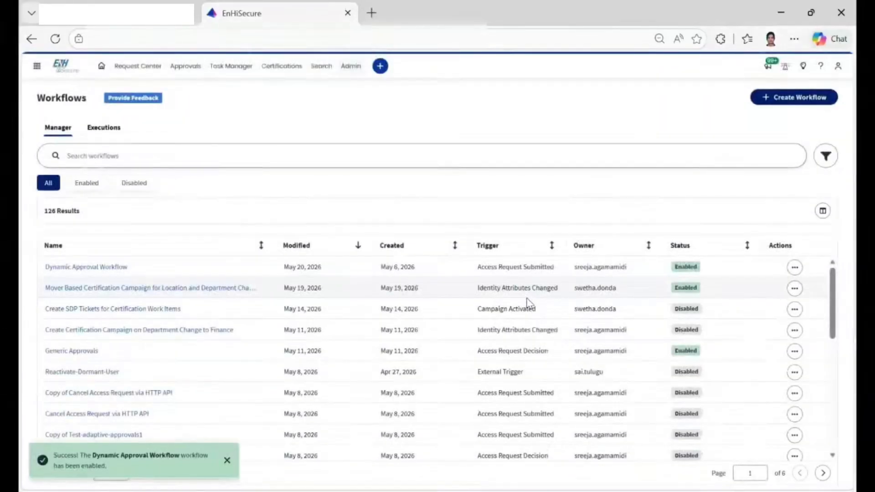
# Open the Airgap - Basic Access access profile and check its governance metadata.
pyautogui.click(355, 67)
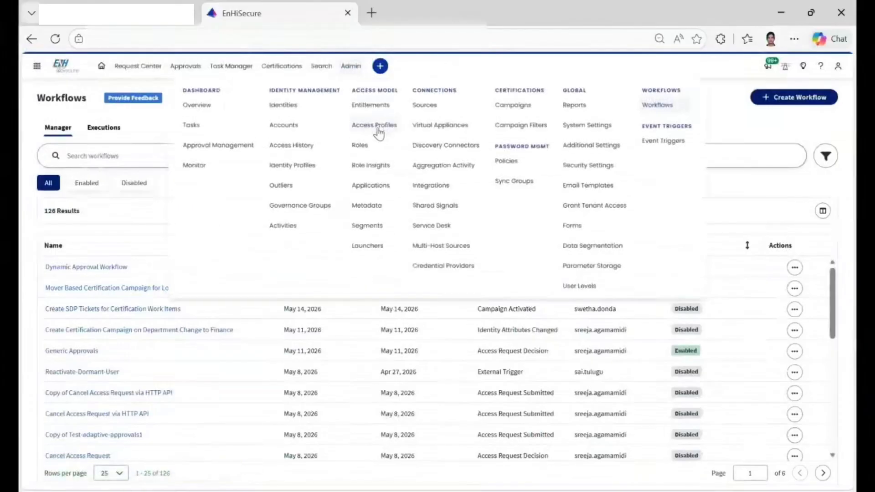
pyautogui.click(378, 133)
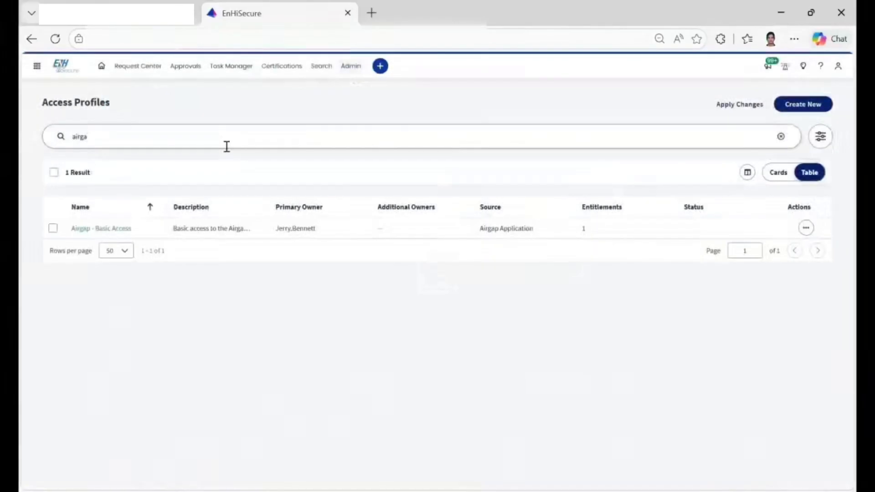
pyautogui.click(107, 229)
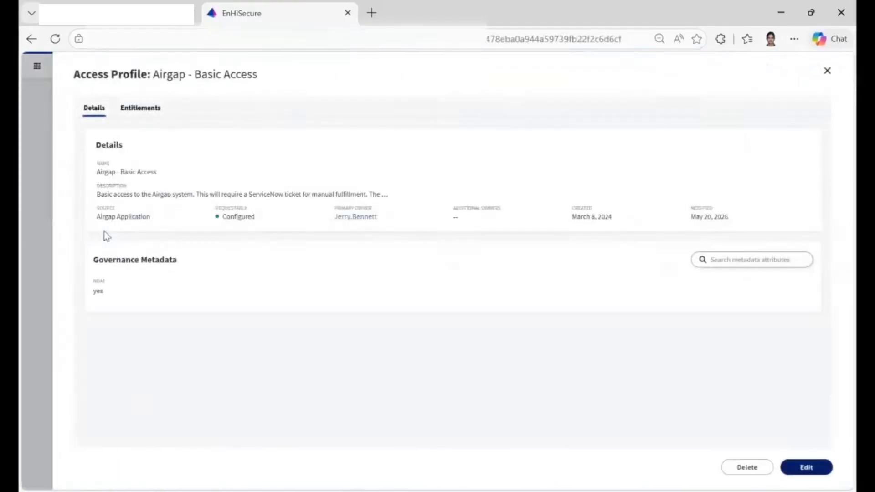
pyautogui.doubleClick(99, 281)
pyautogui.doubleClick(98, 292)
# Edit the Airgap - Basic Access profile's access request settings to use Dynamic Approval Workflow for approvals, and save them.
pyautogui.click(805, 469)
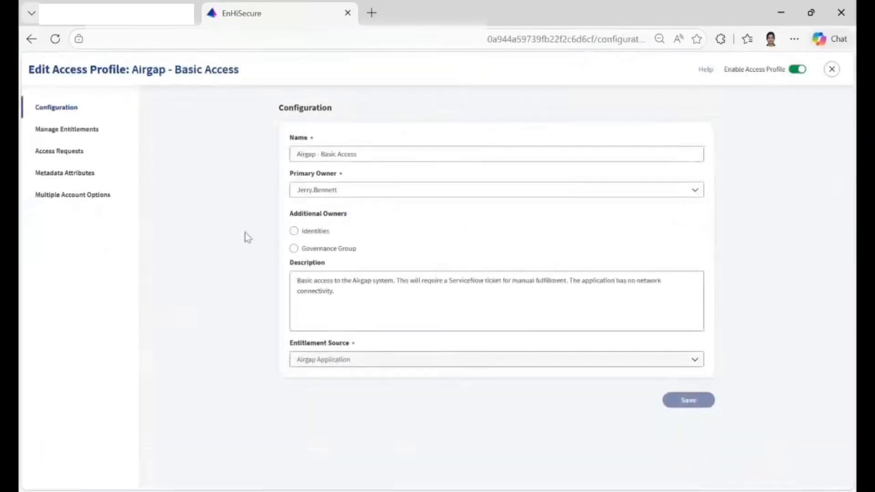
pyautogui.click(60, 152)
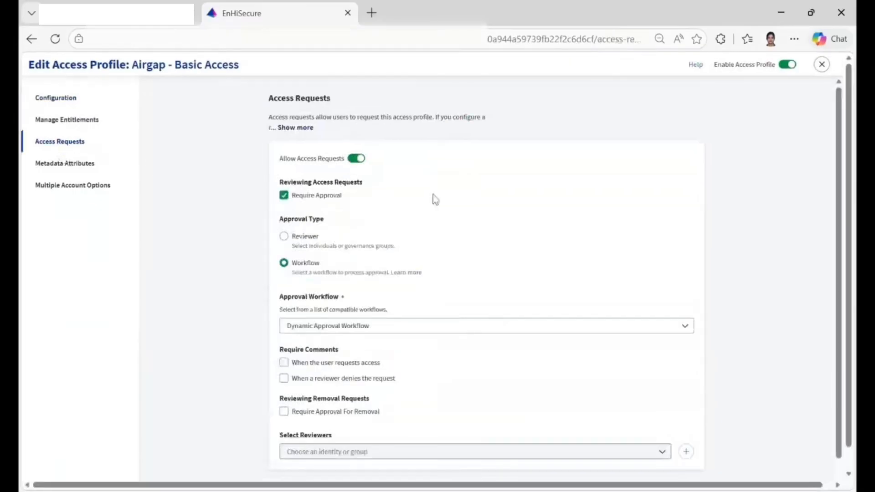
pyautogui.scroll(-1, 434, 198)
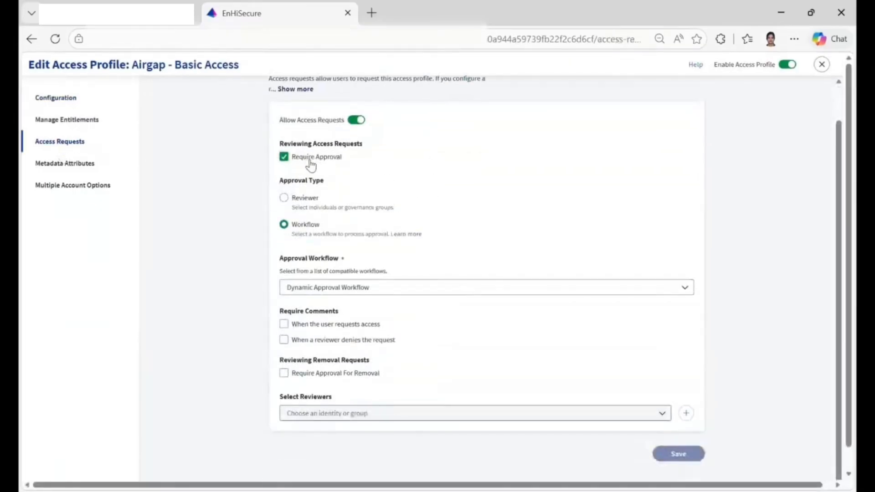
pyautogui.click(393, 295)
pyautogui.click(768, 287)
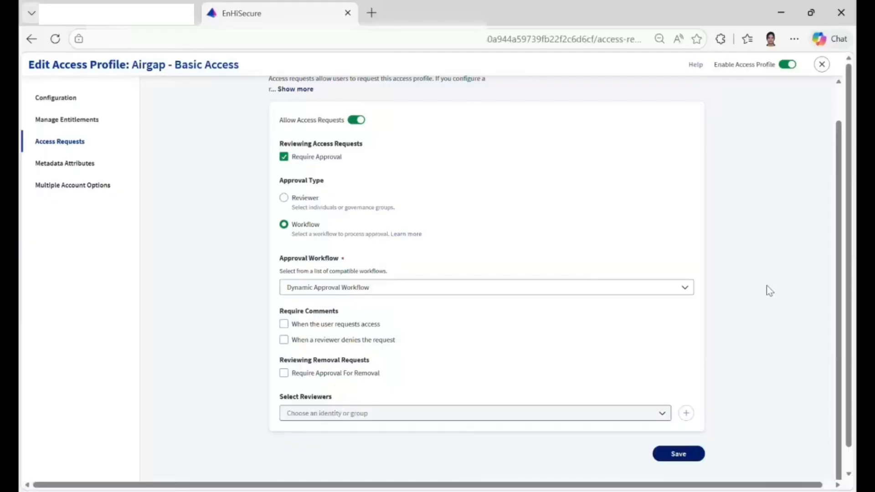
pyautogui.click(687, 456)
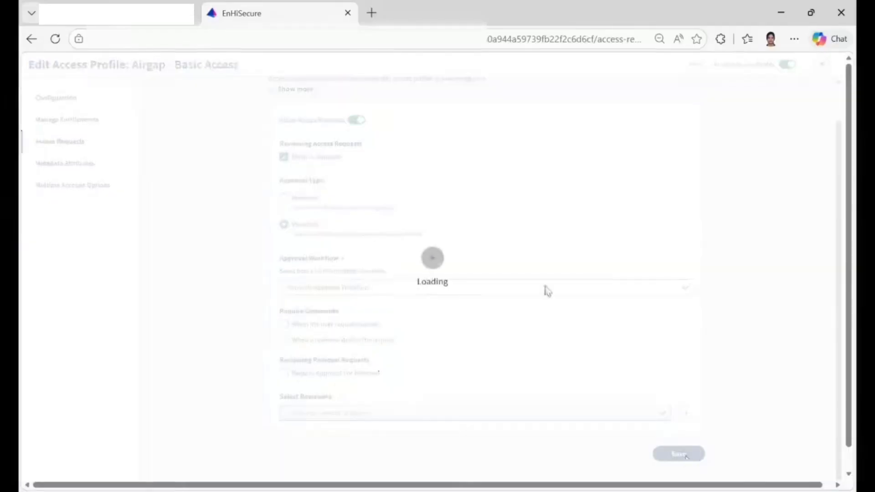
# Return to the access profiles list, find and open Badging - HQ Access, and check its governance metadata.
pyautogui.click(32, 40)
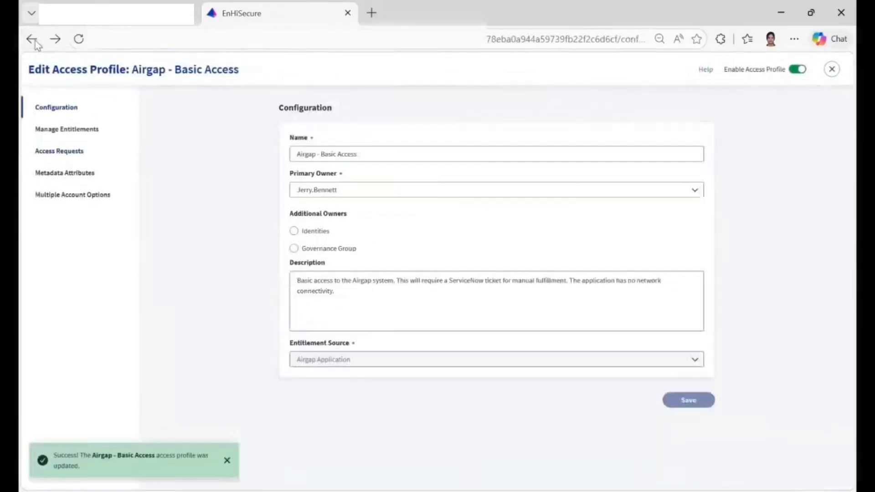
pyautogui.click(32, 40)
pyautogui.click(32, 39)
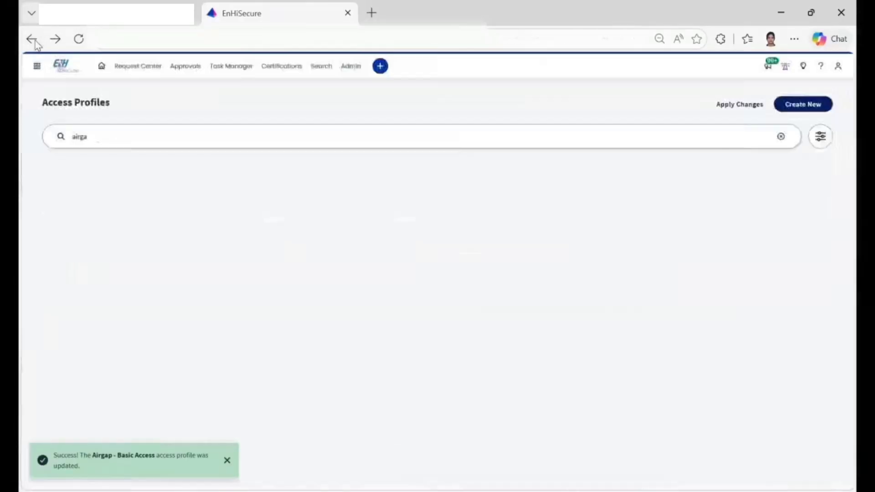
pyautogui.doubleClick(86, 139)
pyautogui.write('b')
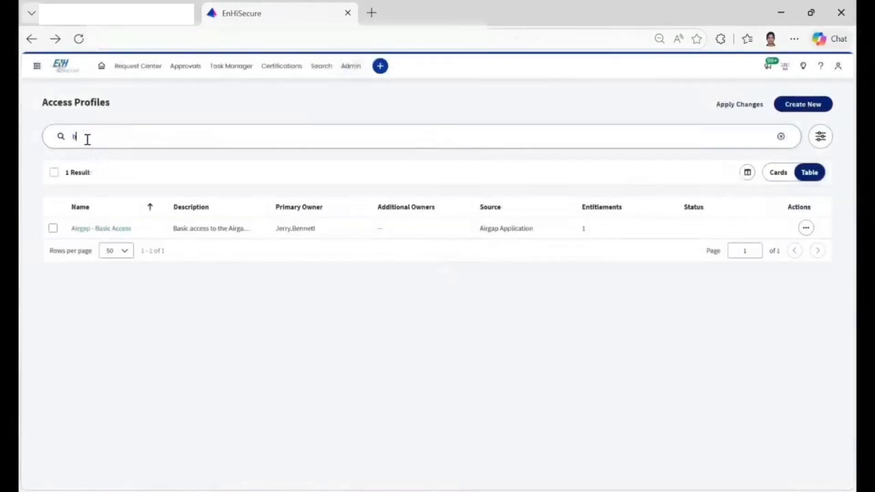
pyautogui.write('asi')
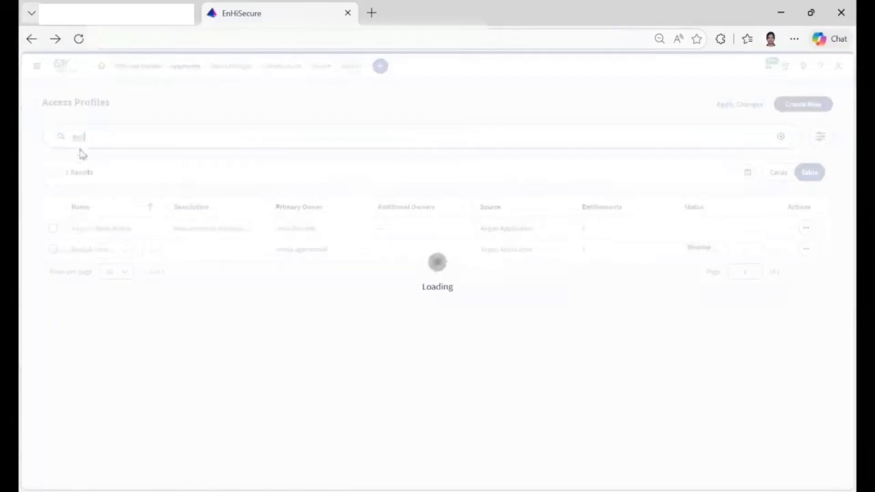
pyautogui.press('BackSpace')
pyautogui.press('BackSpace')
pyautogui.press('BackSpace')
pyautogui.press('BackSpace')
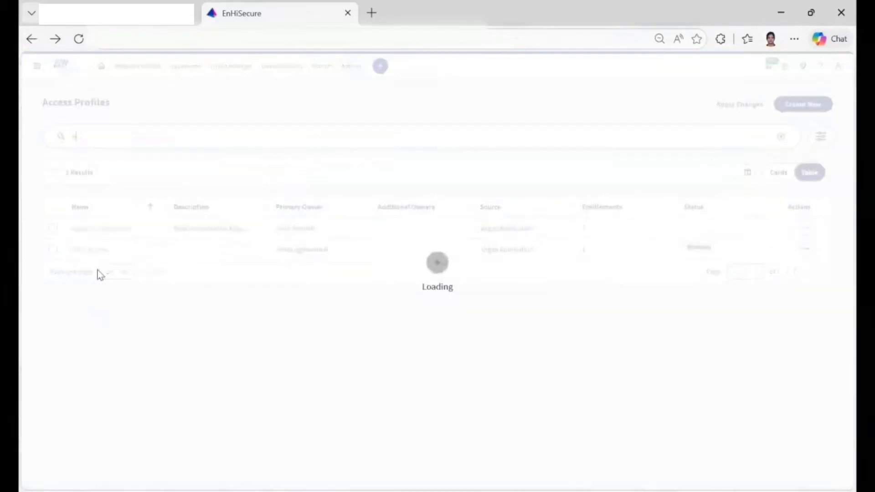
pyautogui.write('airga')
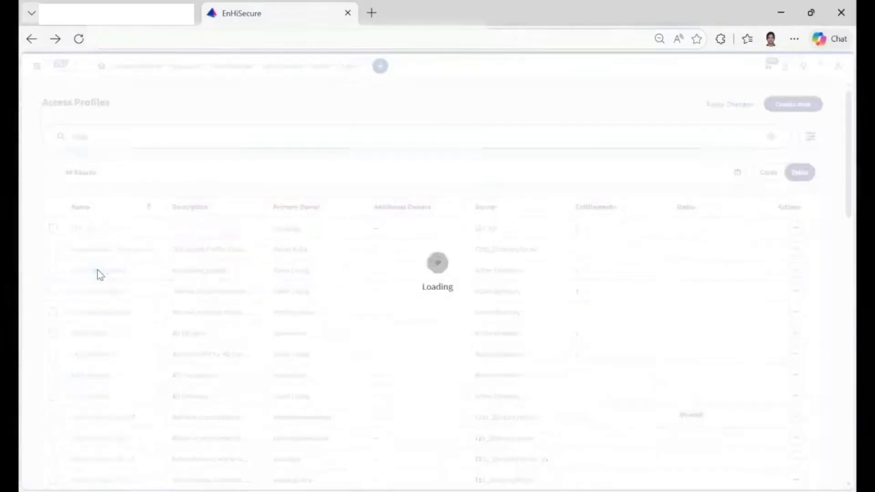
pyautogui.click(85, 229)
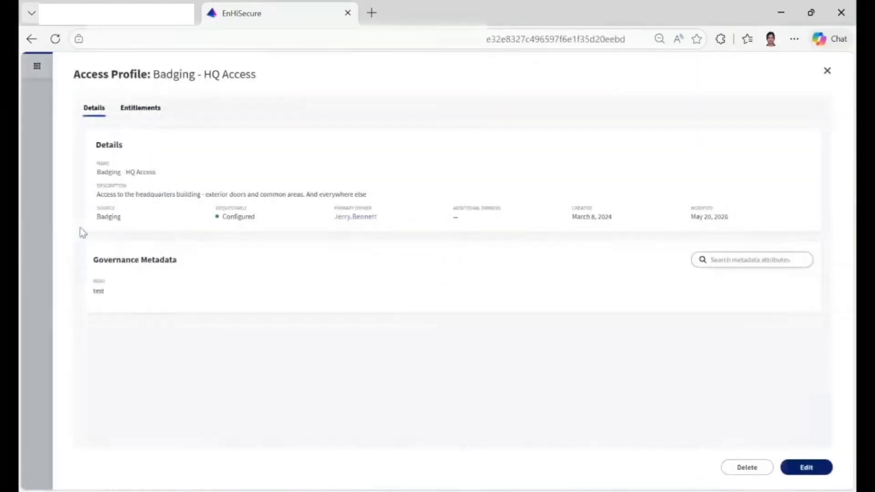
pyautogui.doubleClick(98, 292)
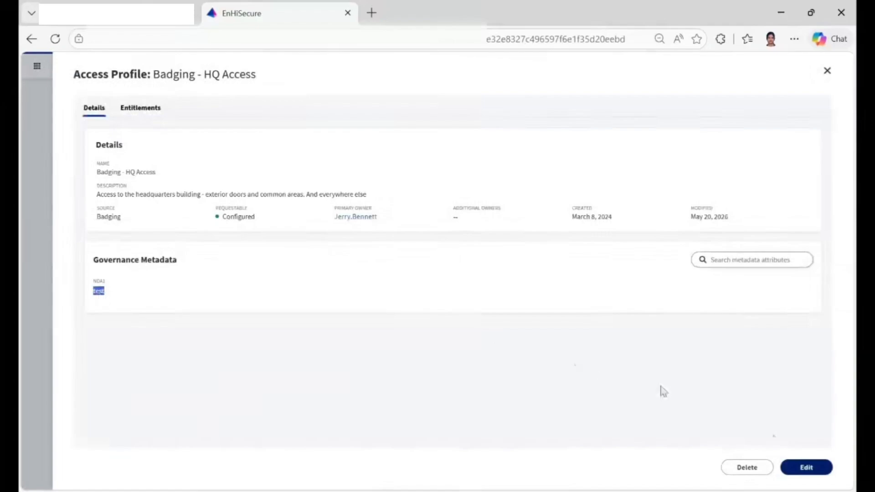
# Open Badging - HQ Access for editing and review the approval type and approval workflow in its access request settings.
pyautogui.click(807, 470)
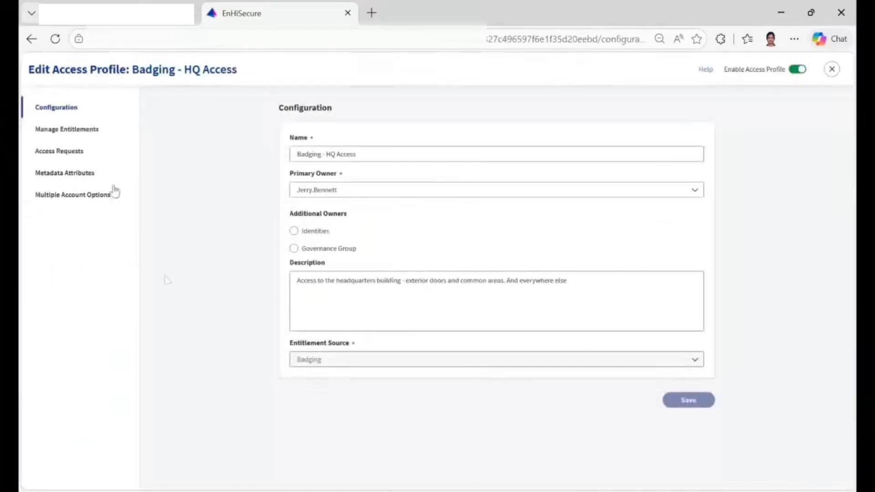
pyautogui.click(62, 151)
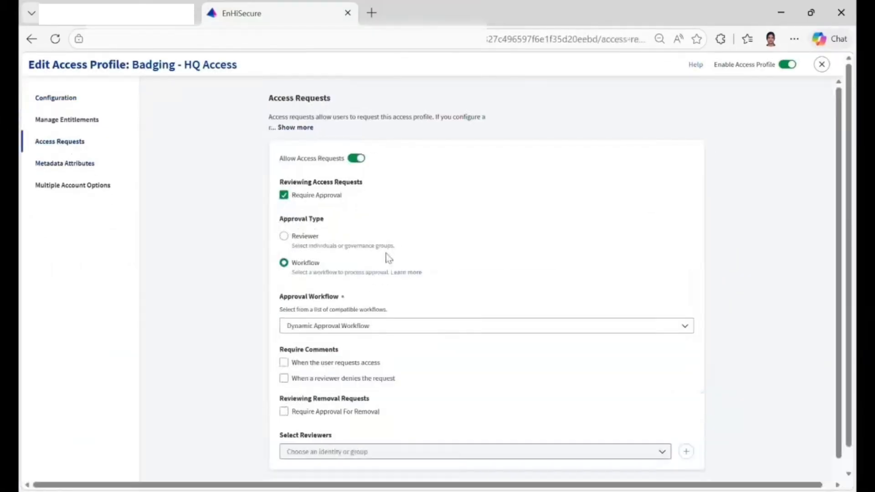
pyautogui.scroll(-1, 365, 251)
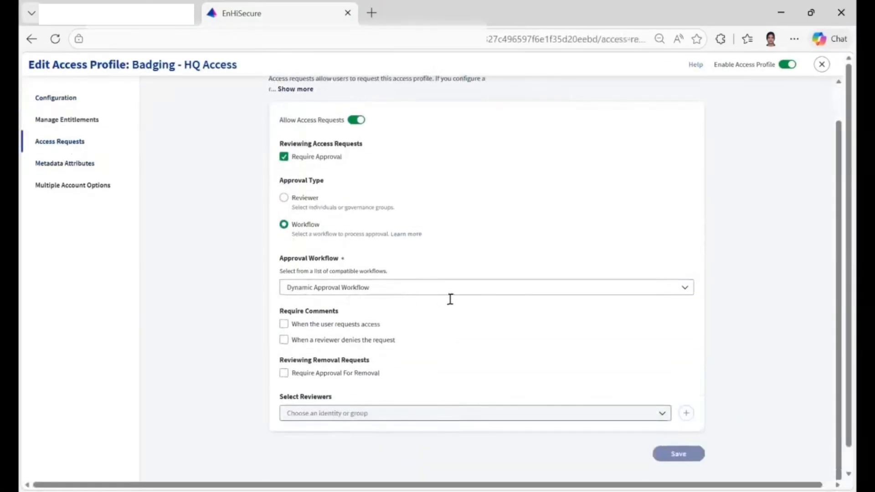
pyautogui.scroll(1, 452, 300)
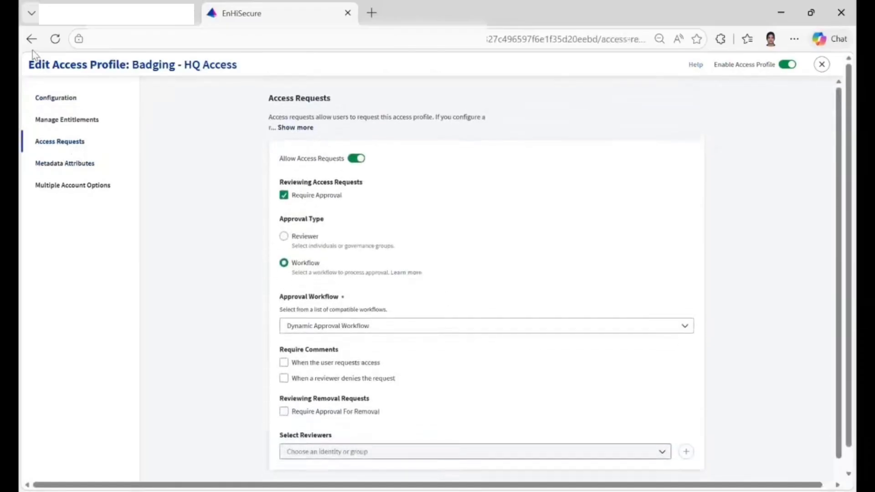
pyautogui.click(31, 39)
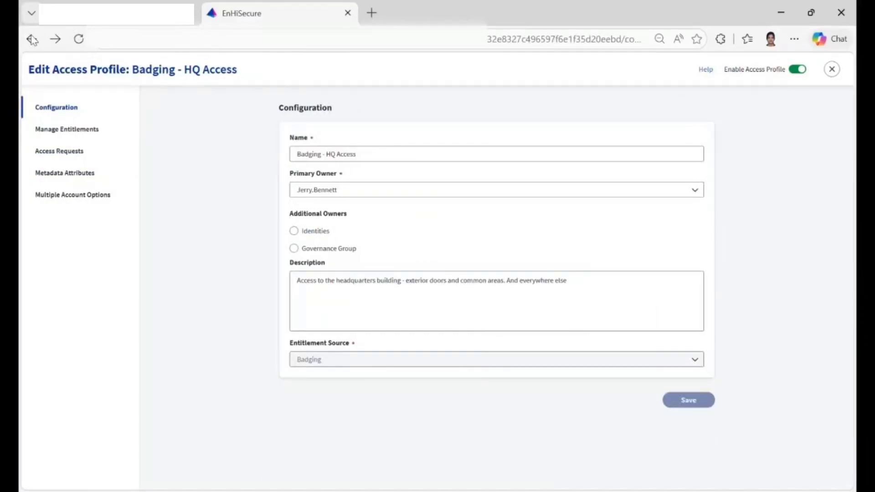
pyautogui.click(66, 153)
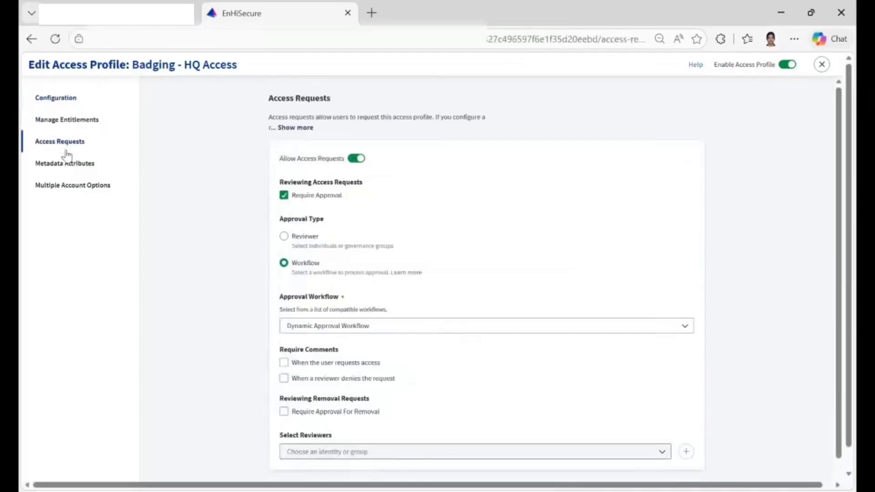
pyautogui.scroll(-1, 225, 337)
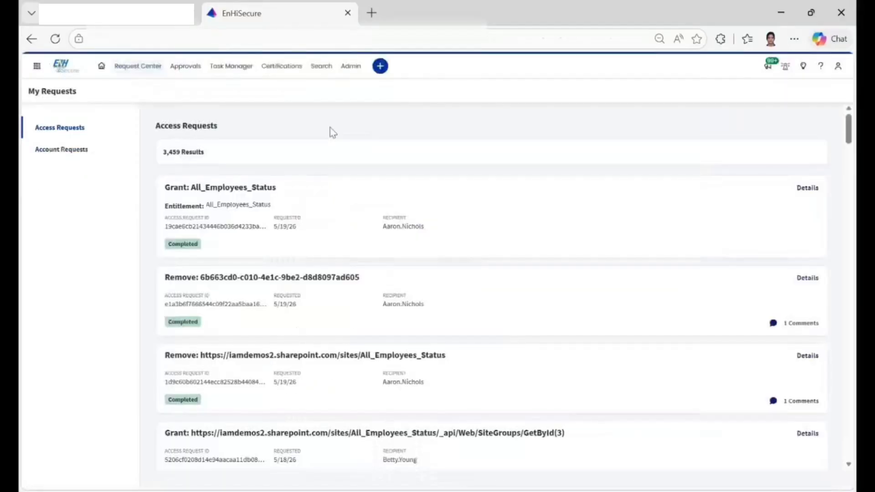
# Start a new access request on behalf of someone else, choosing the recipient identity by display name.
pyautogui.click(151, 69)
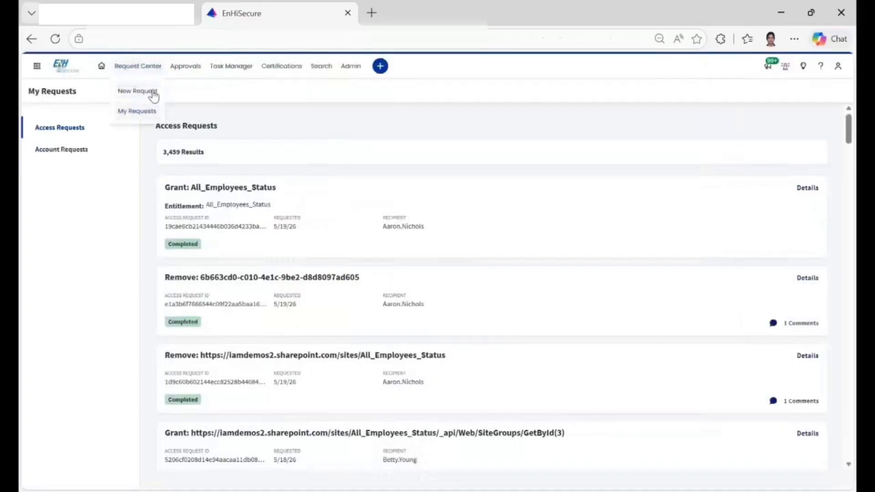
pyautogui.click(137, 91)
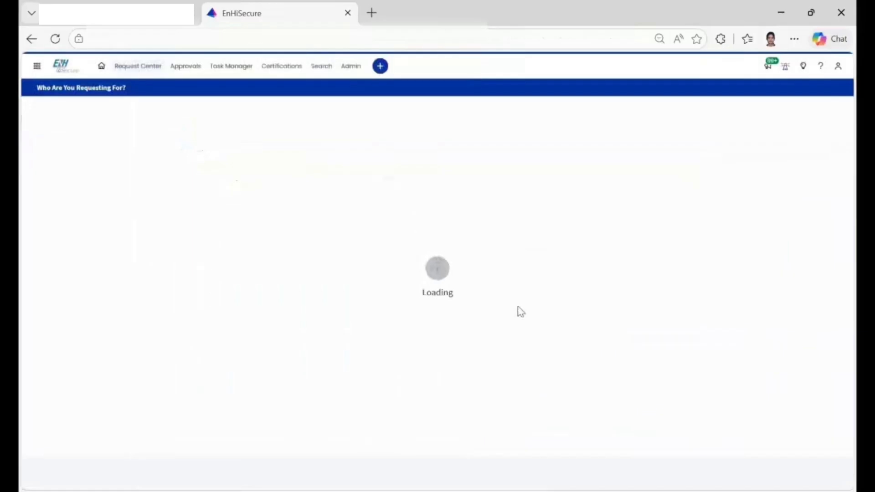
pyautogui.click(507, 290)
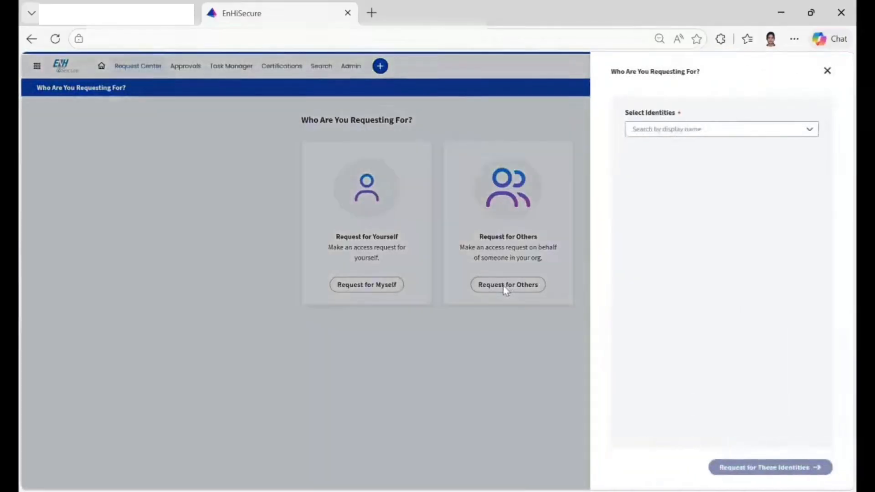
pyautogui.click(691, 133)
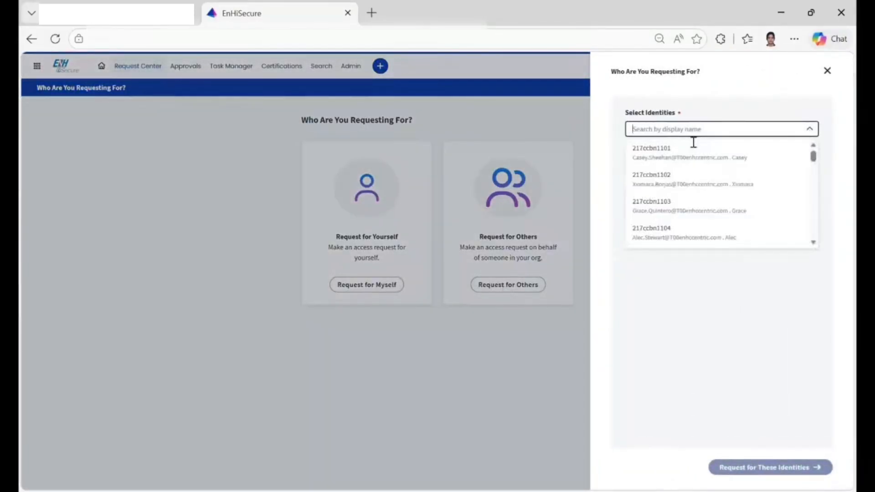
pyautogui.write('TRC')
pyautogui.click(691, 152)
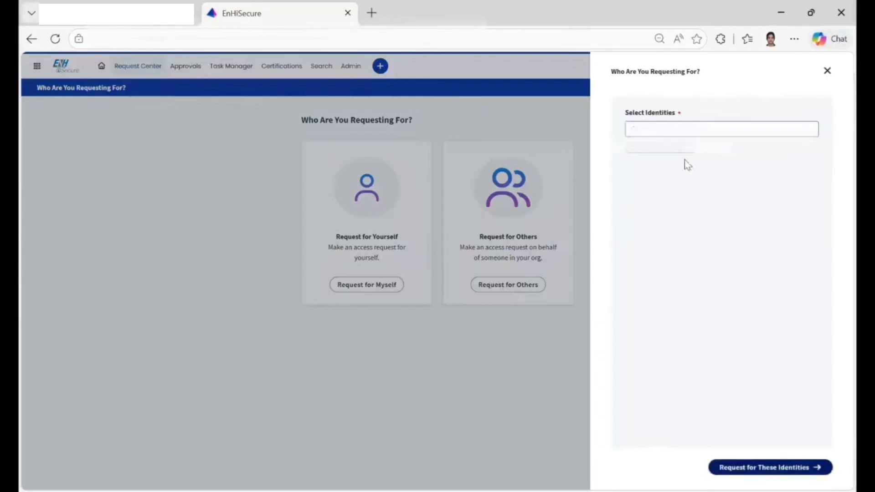
pyautogui.click(734, 469)
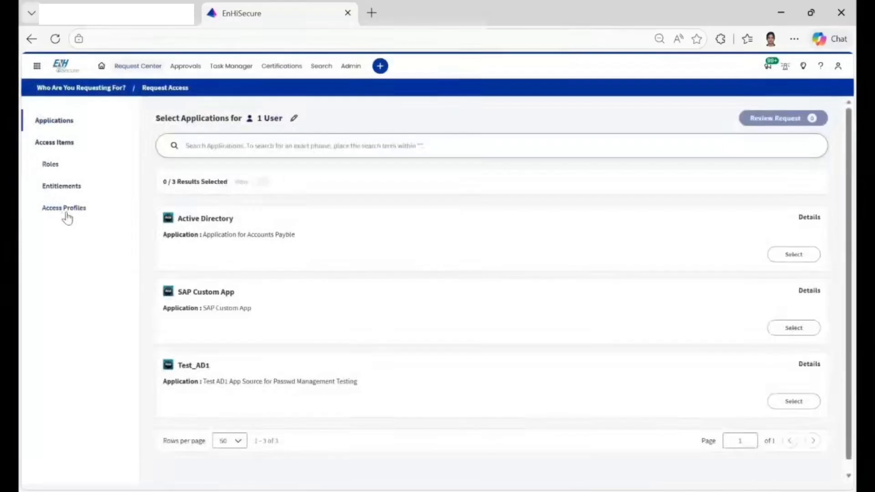
# Search the requestable access profiles for "air" and select Airgap - Basic Access for the request.
pyautogui.click(66, 213)
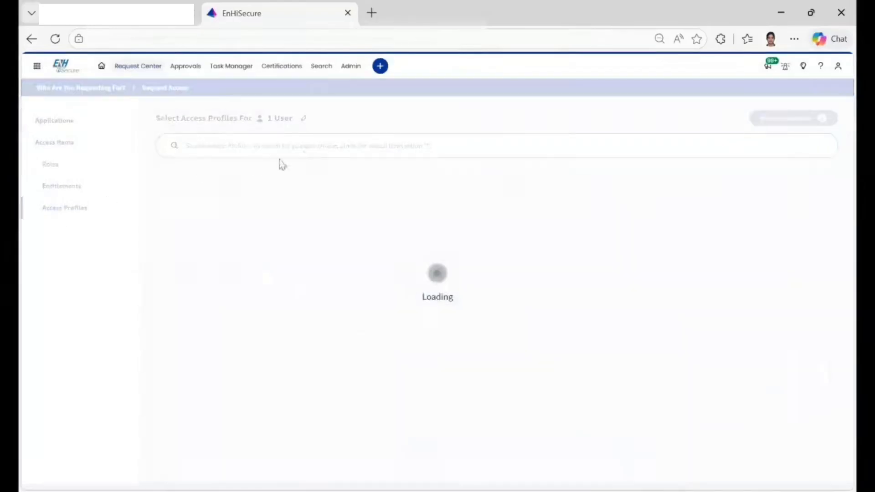
pyautogui.click(318, 150)
pyautogui.write('a')
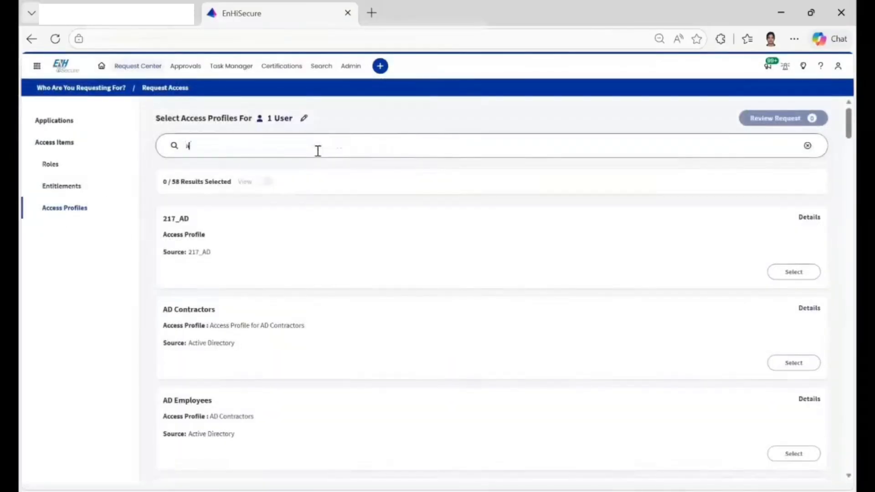
pyautogui.write('ir')
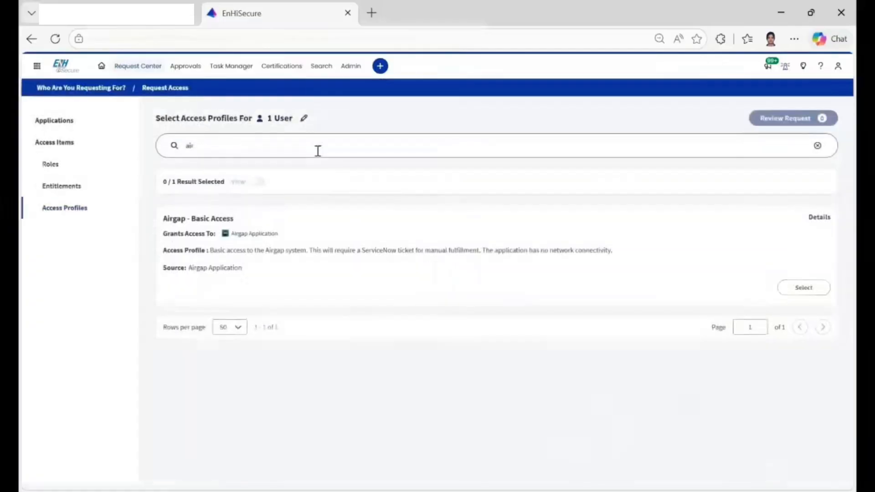
pyautogui.click(803, 292)
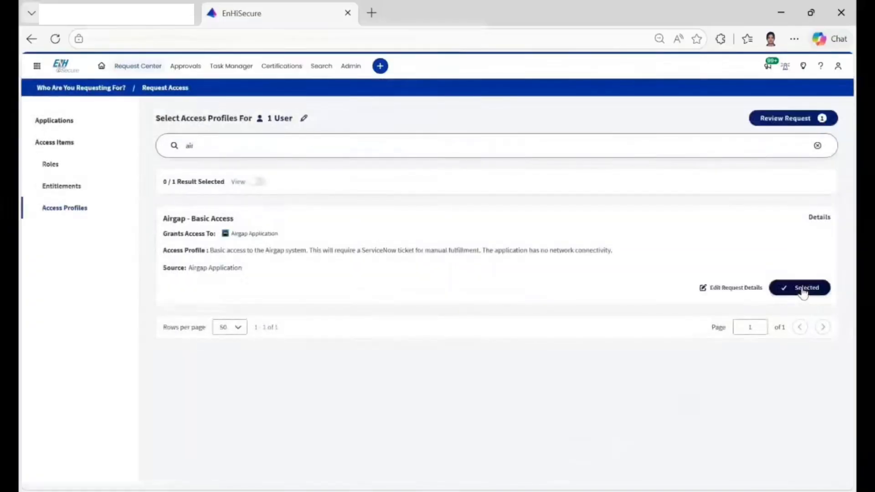
# Search for "badg", add the Badging - HQ Access profile to the request, and submit the request for both profiles.
pyautogui.doubleClick(228, 155)
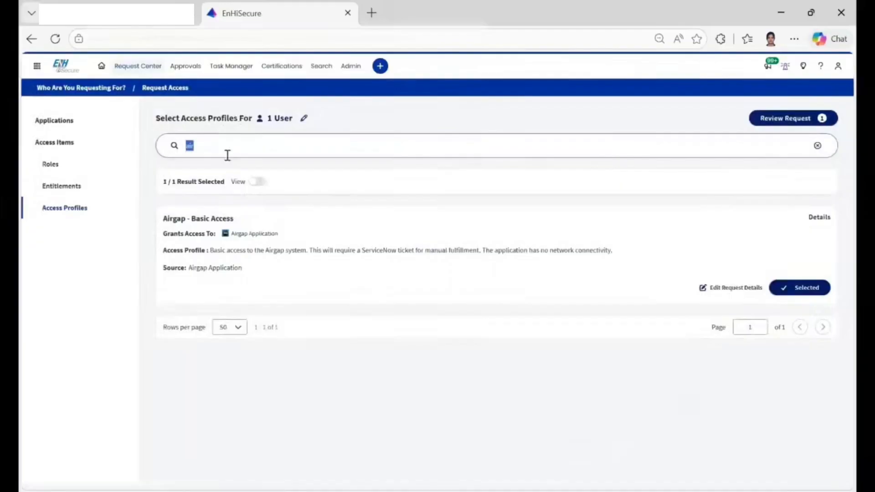
pyautogui.write('basi')
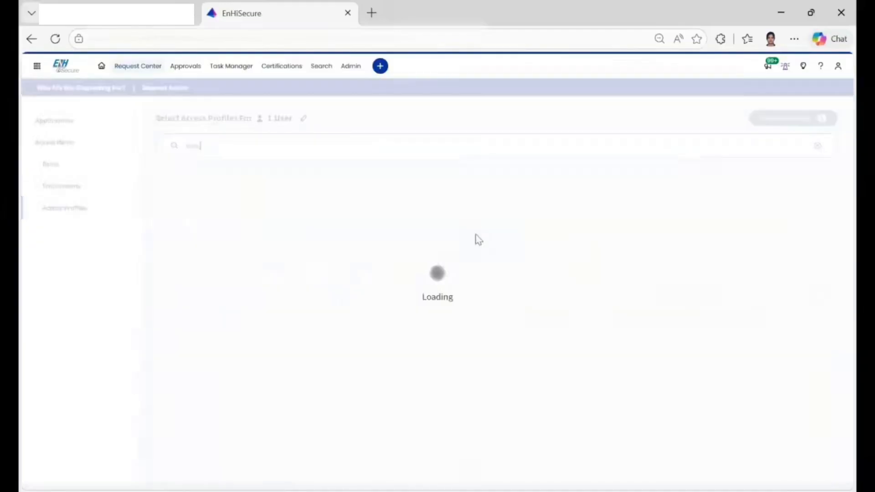
pyautogui.click(823, 292)
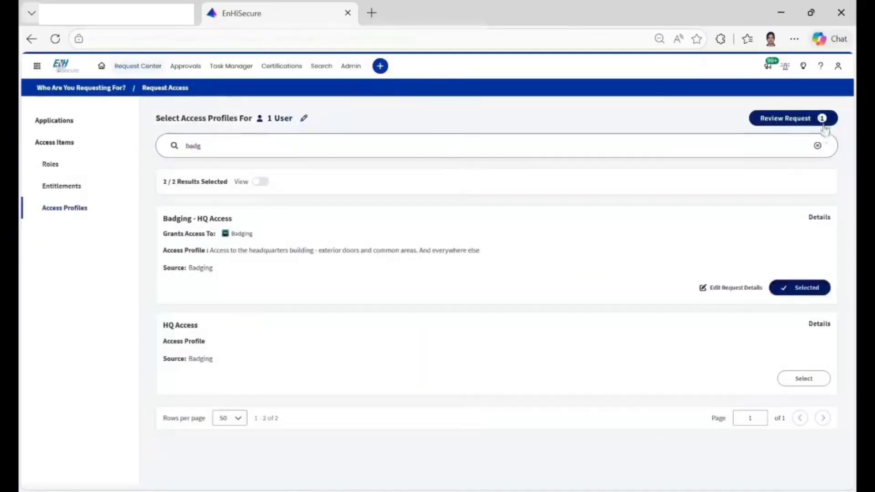
pyautogui.click(819, 119)
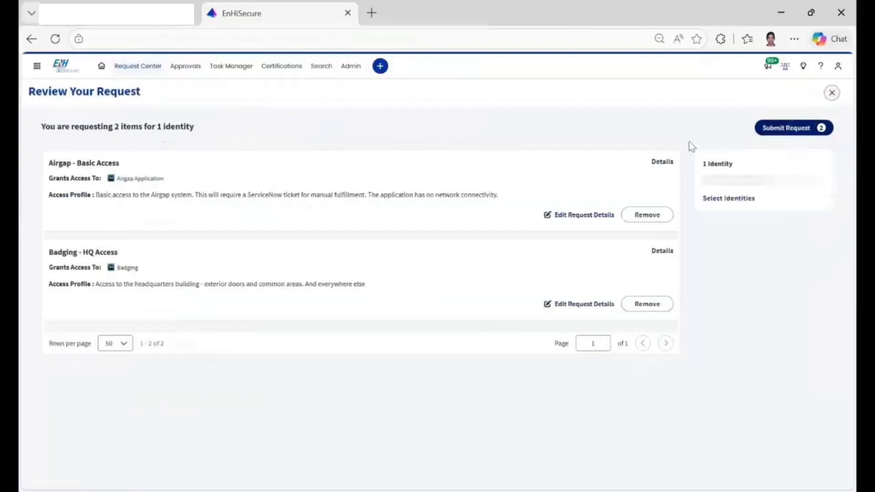
pyautogui.click(791, 131)
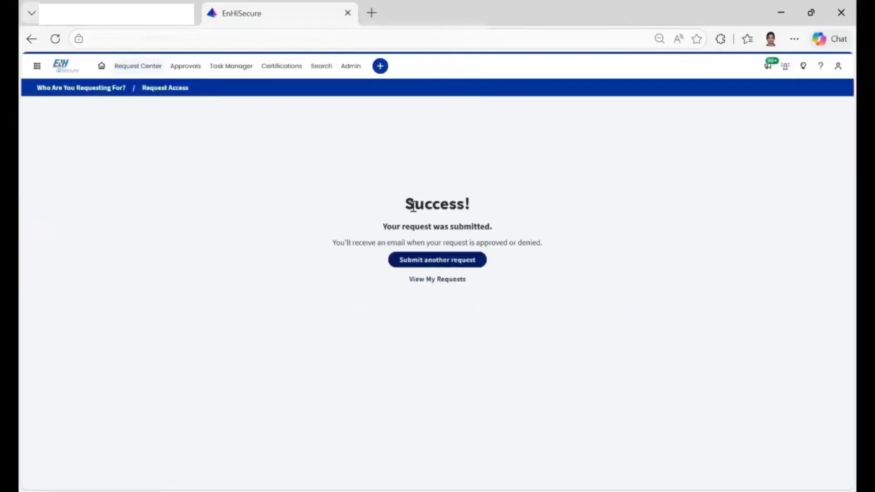
# Open My Requests, refresh the list, and check the process details of the new Badging - HQ Access and Airgap - Basic Access requests.
pyautogui.click(441, 279)
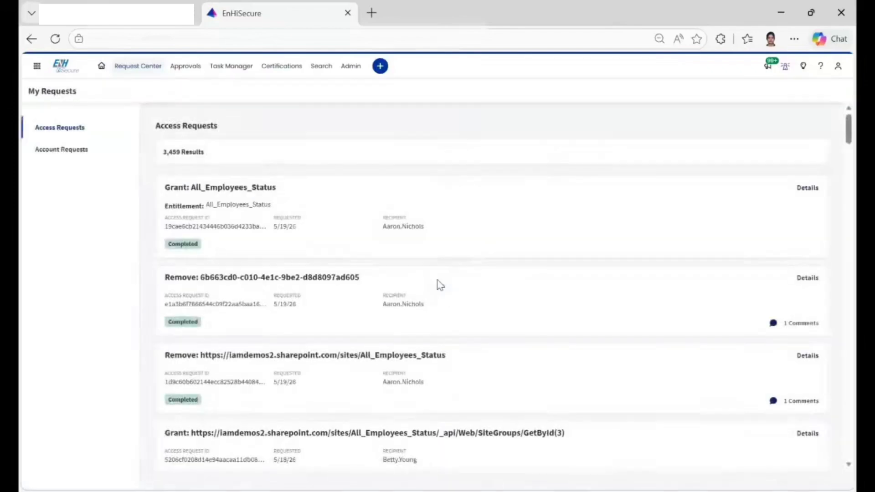
pyautogui.click(57, 39)
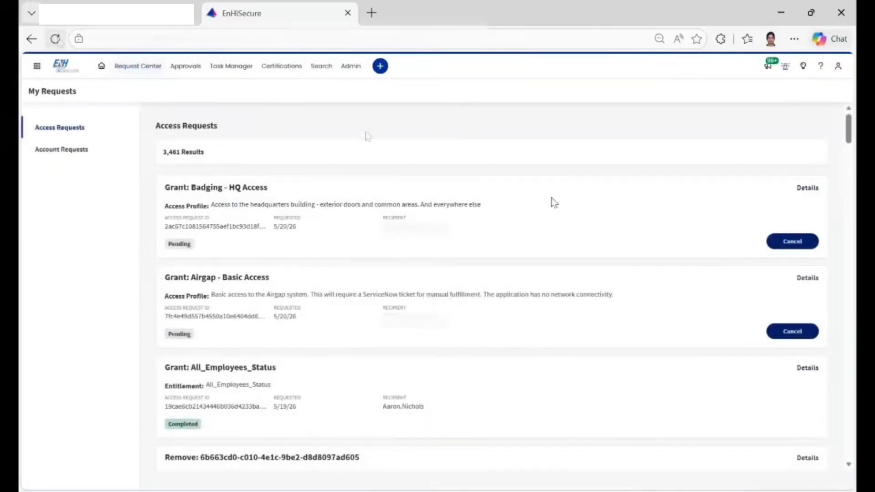
pyautogui.click(808, 188)
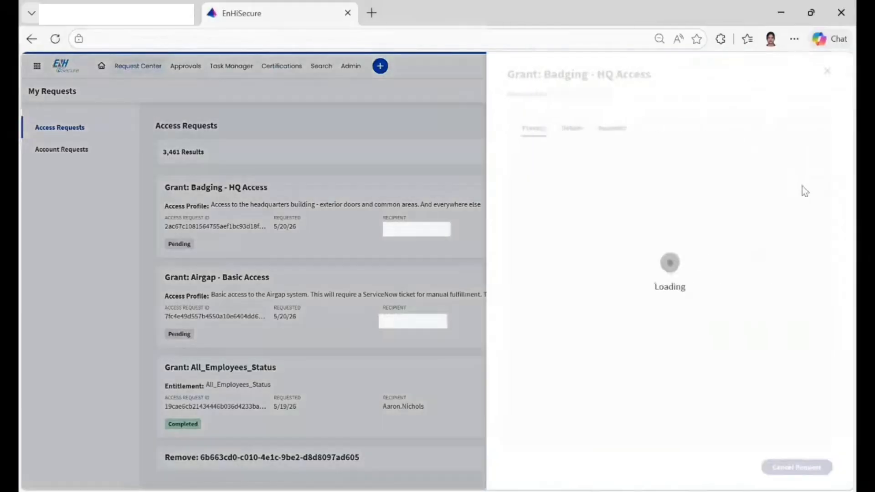
pyautogui.click(445, 294)
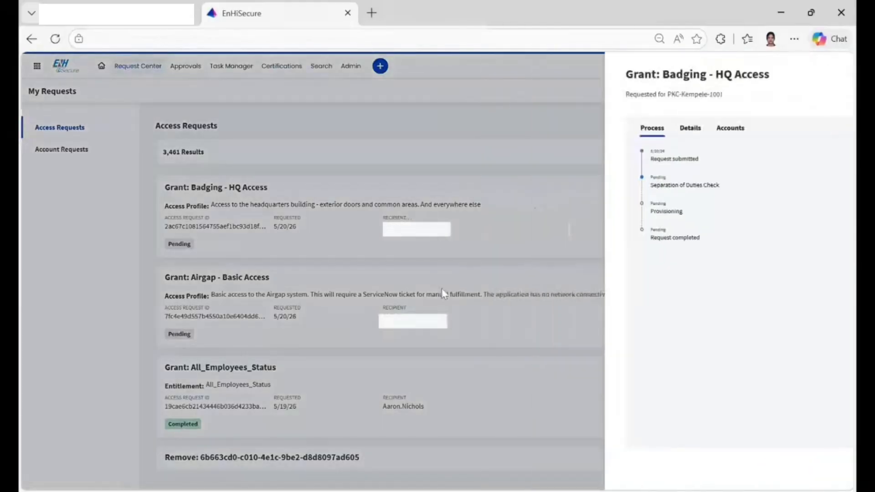
pyautogui.click(808, 279)
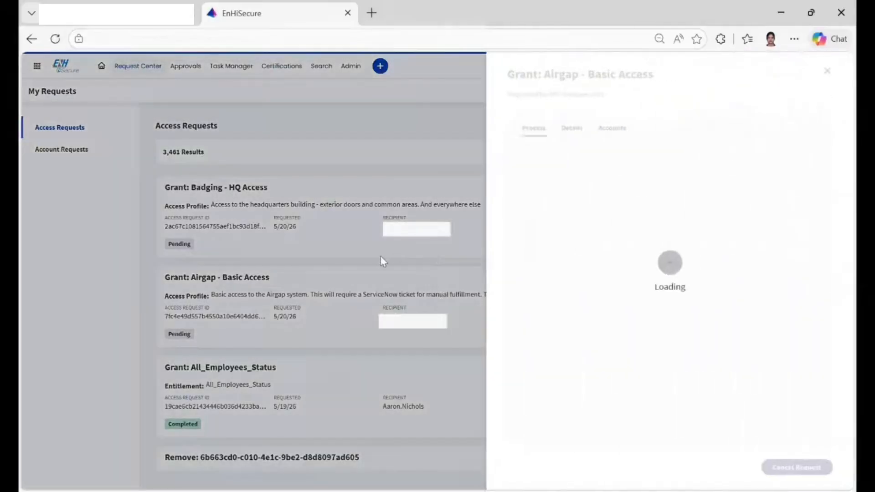
pyautogui.click(381, 257)
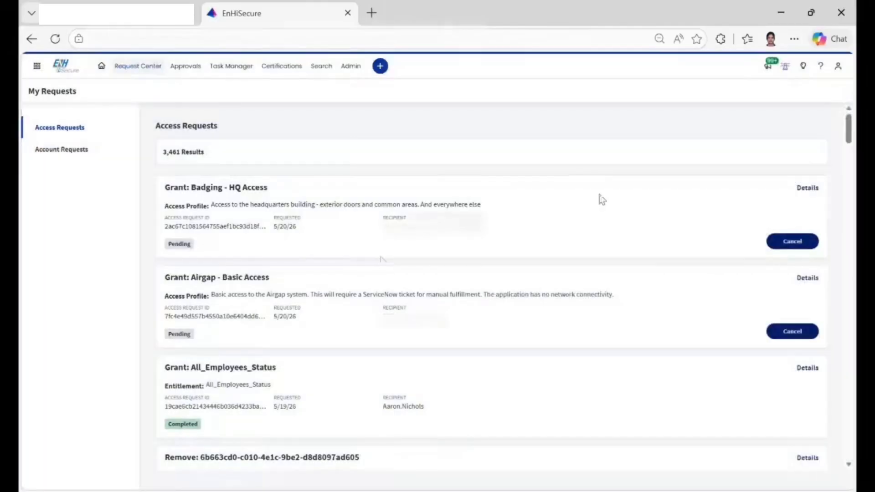
pyautogui.click(805, 191)
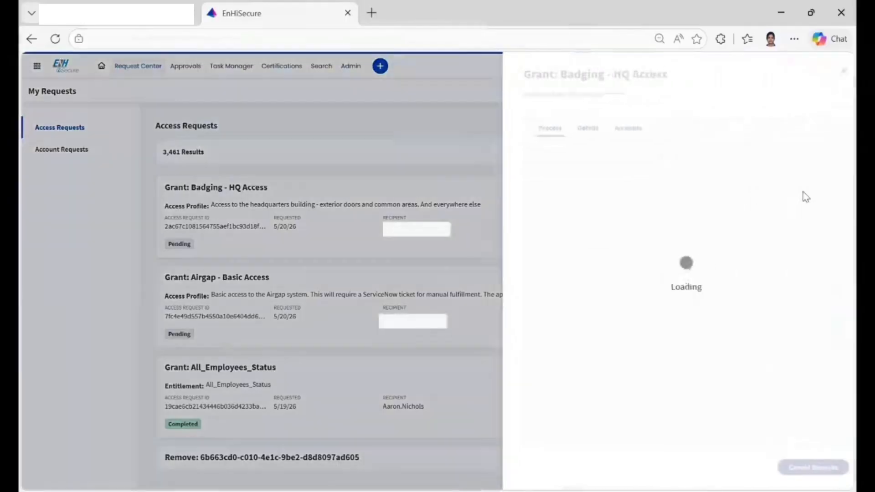
pyautogui.click(387, 288)
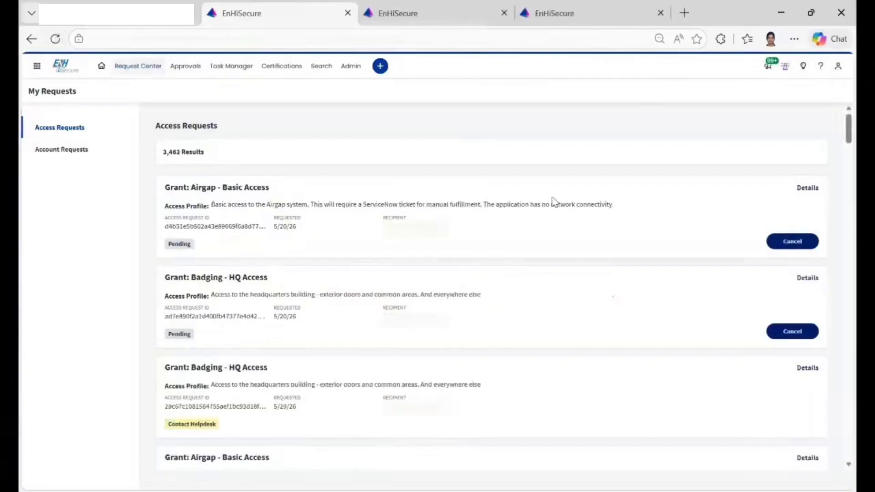
# Open the details of the newest Airgap - Basic Access request and examine the approvers under Awaiting approval.
pyautogui.click(807, 188)
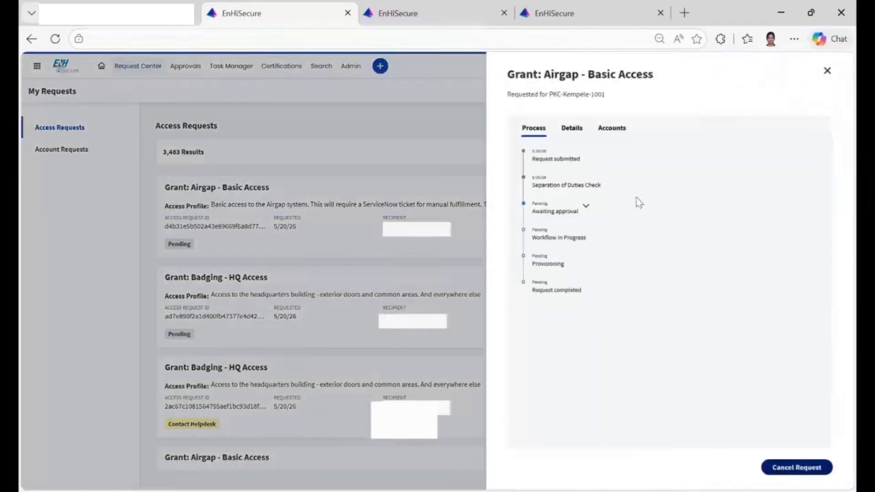
pyautogui.click(588, 205)
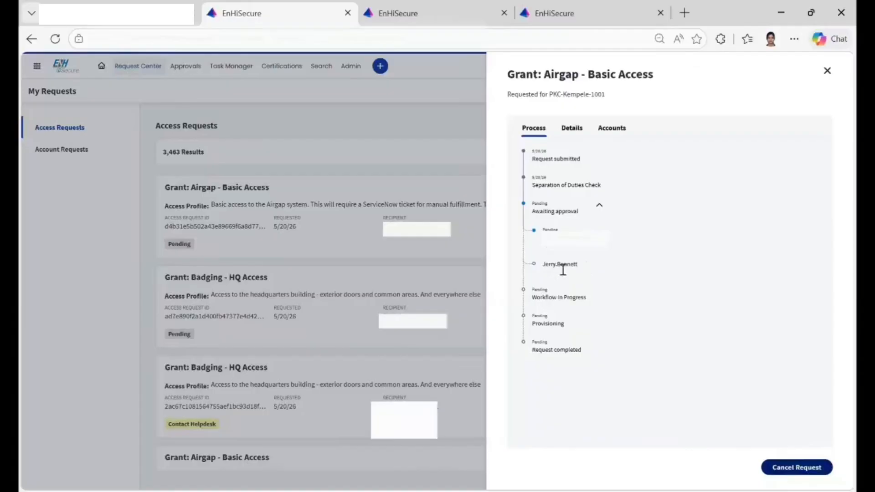
pyautogui.click(448, 269)
# Open the details of the pending Badging - HQ Access request, examine the approvers under Awaiting approval, and close the details.
pyautogui.click(807, 278)
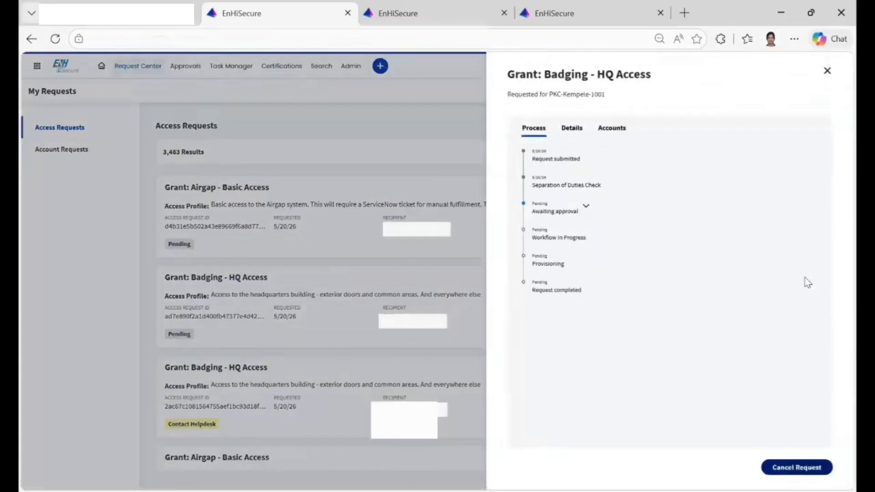
pyautogui.click(587, 209)
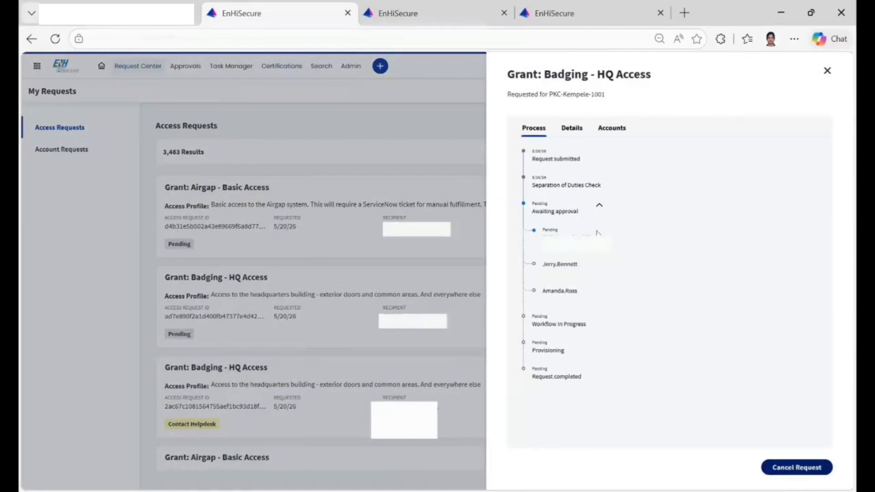
pyautogui.moveTo(544, 265); pyautogui.dragTo(598, 266)
pyautogui.moveTo(544, 291); pyautogui.dragTo(595, 294)
pyautogui.click(465, 266)
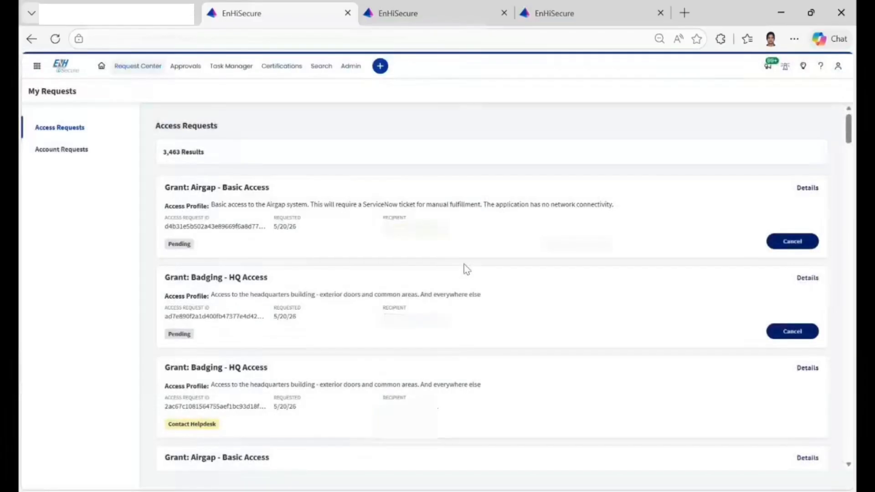